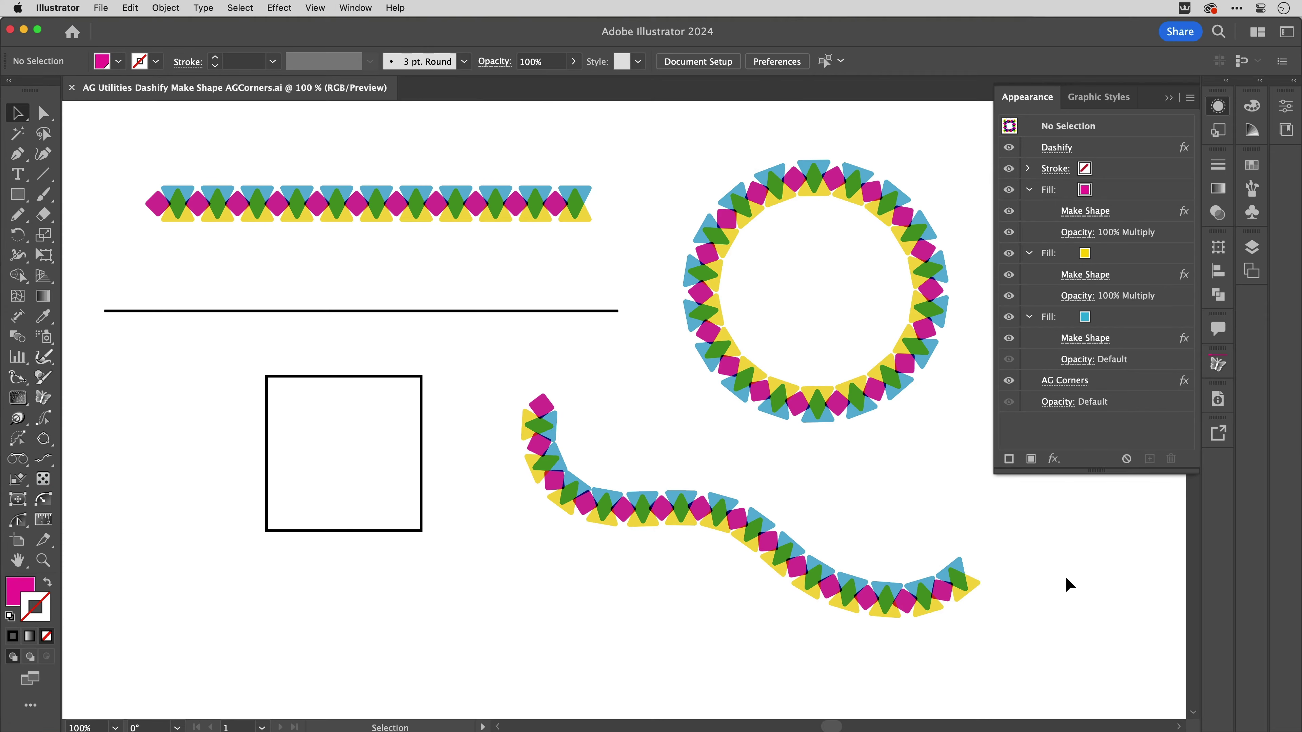
- Inspect the underlying paths of the patterned artwork in outline view, and return to the full preview
key(super+y)
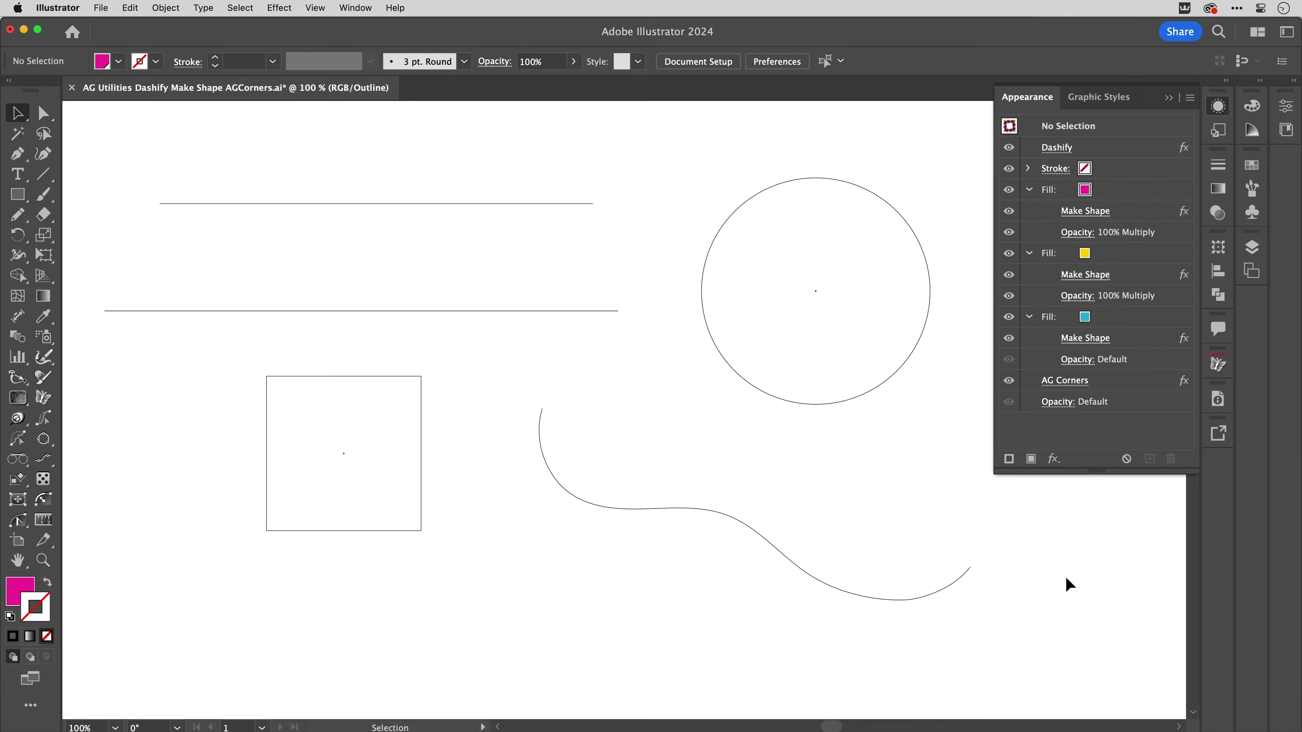
key(super+y)
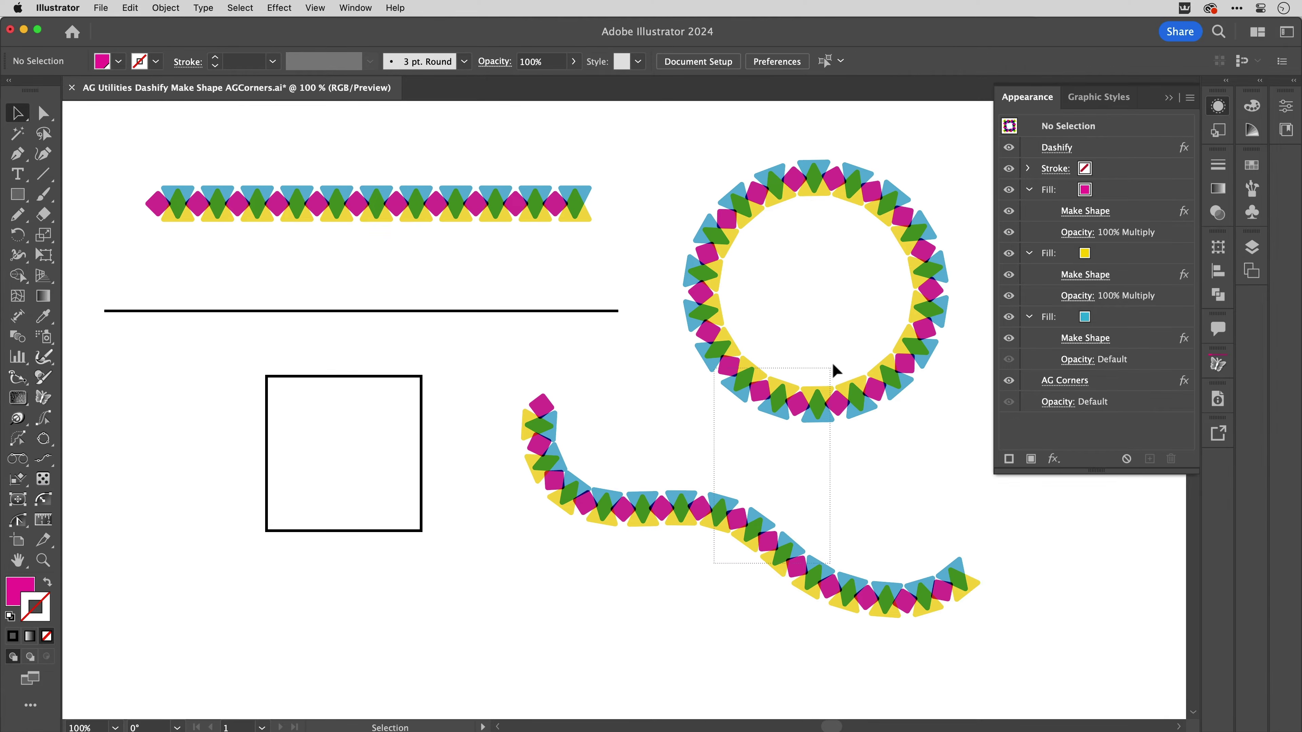
- Delete the patterned circle, the patterned wavy path and the patterned straight line
click(694, 479)
key(Delete)
drag(624, 198, 534, 247)
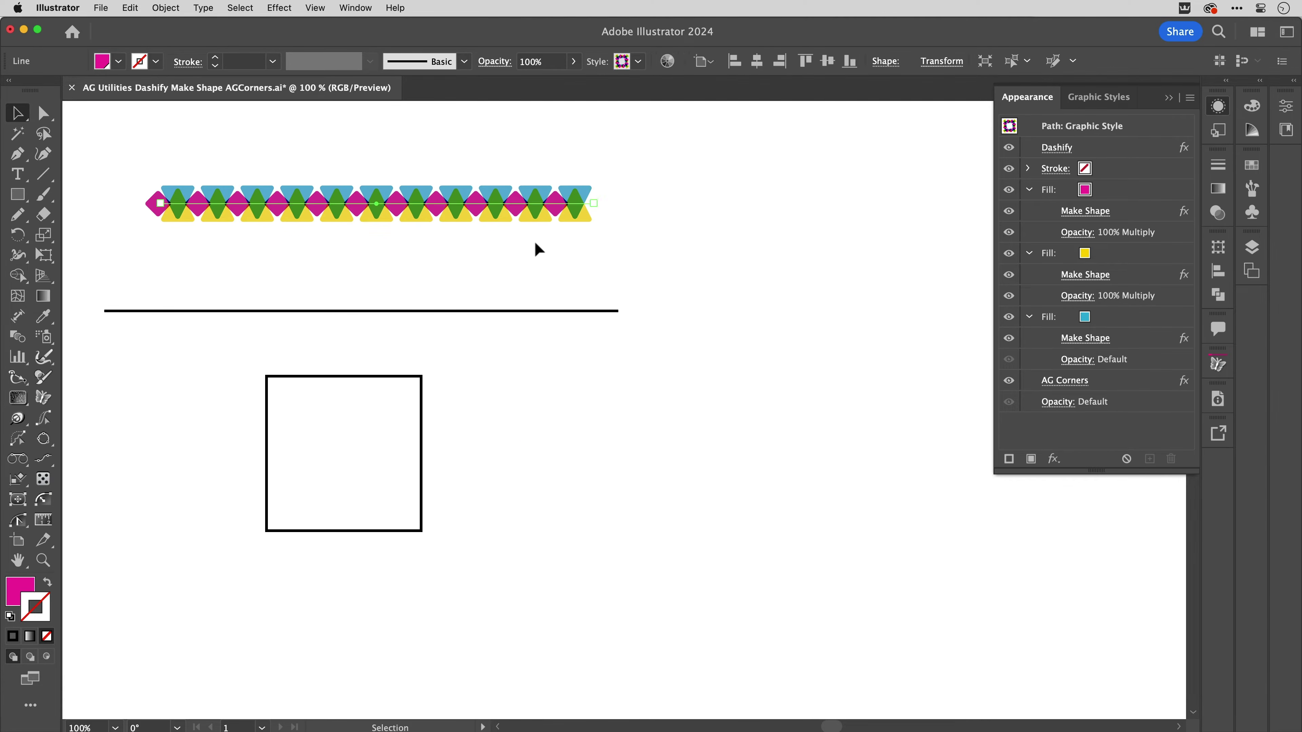
key(Delete)
- Move the plain line and square up toward the canvas centre and give both a Dashify effect with 30 px dashes and 3 px gaps
drag(337, 286, 656, 308)
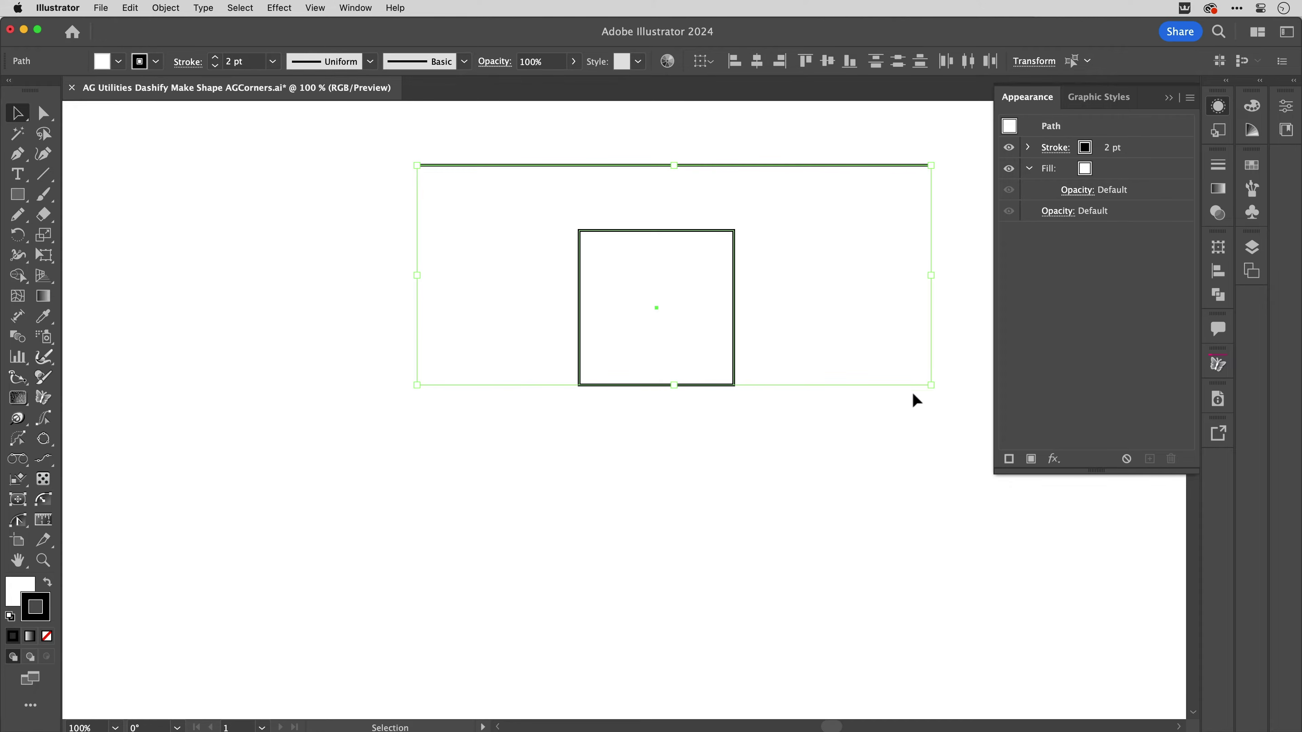
click(1055, 461)
mouse_move(1056, 461)
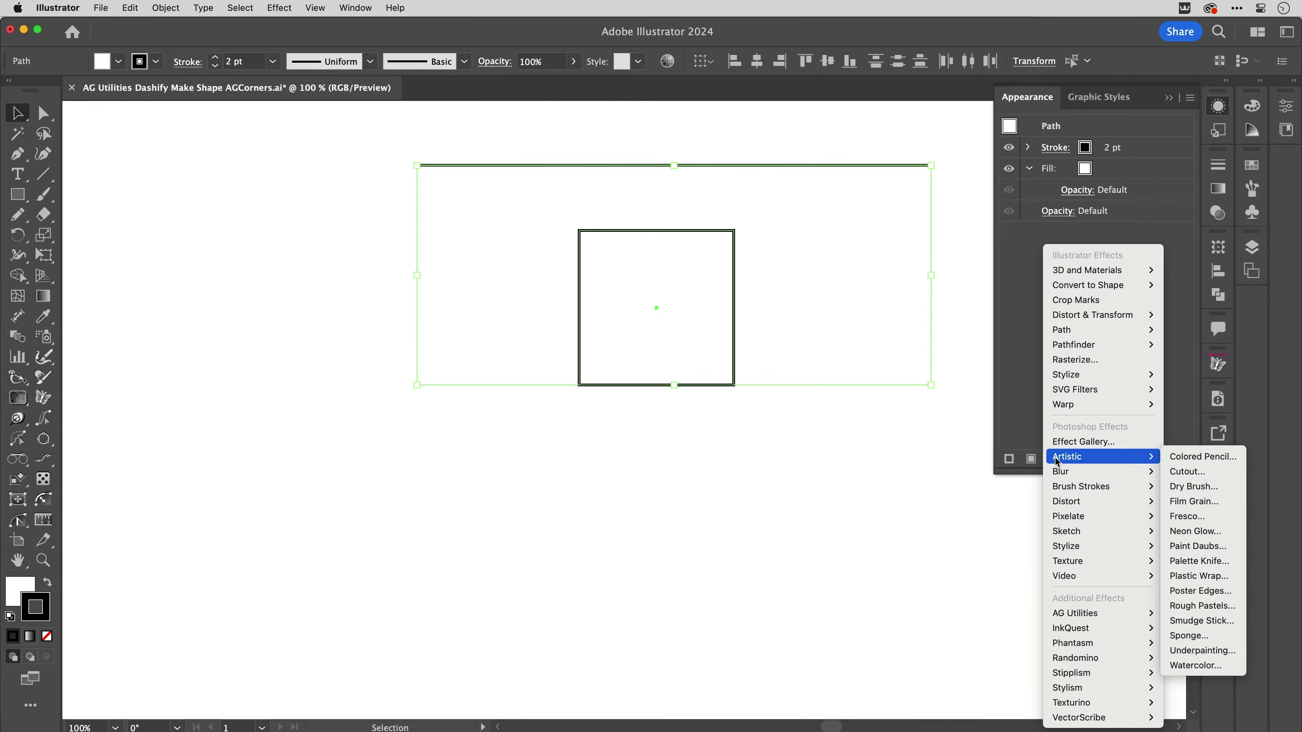
mouse_move(1127, 613)
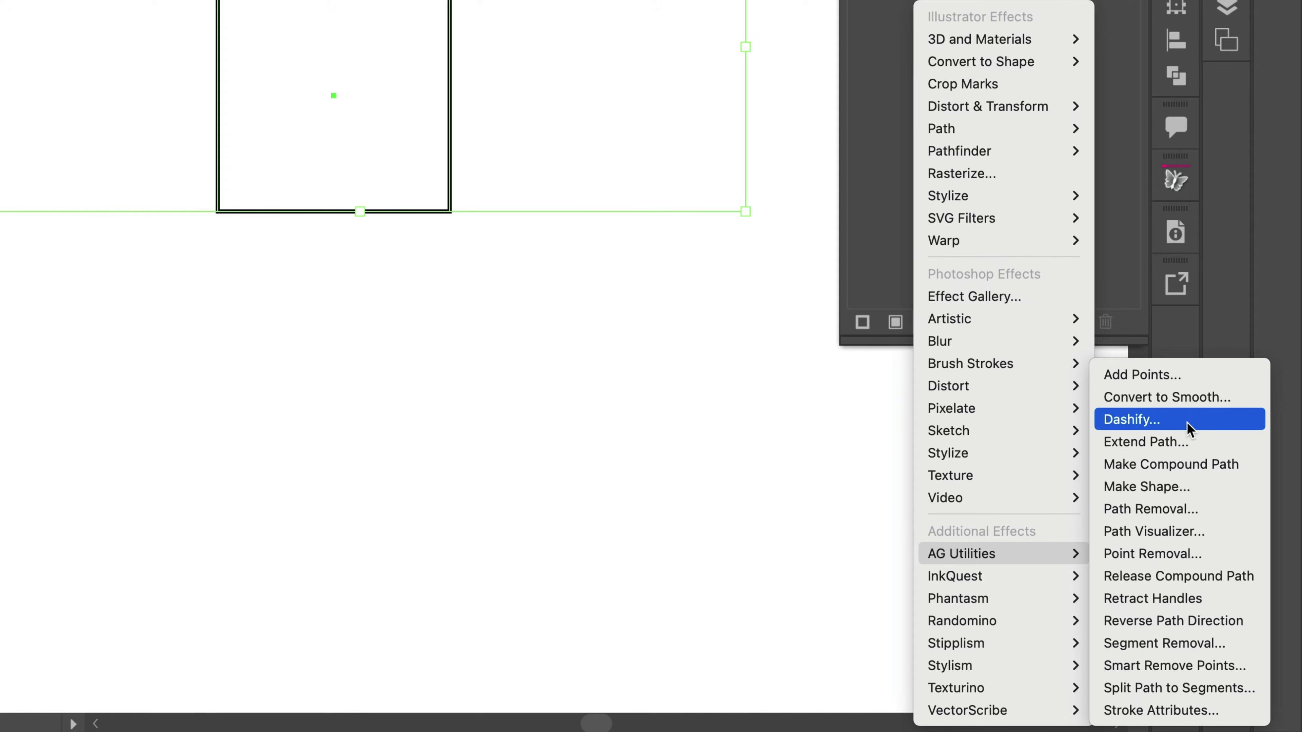
click(1187, 425)
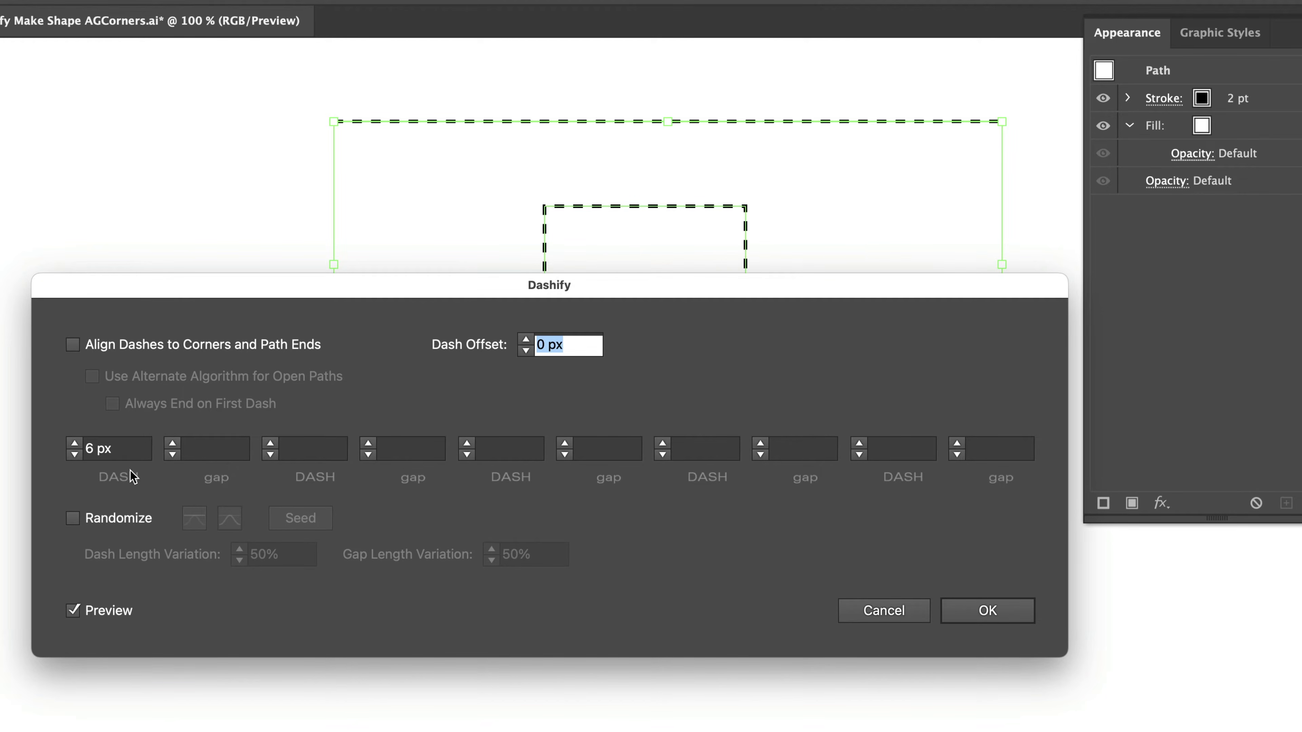
drag(93, 447, 88, 468)
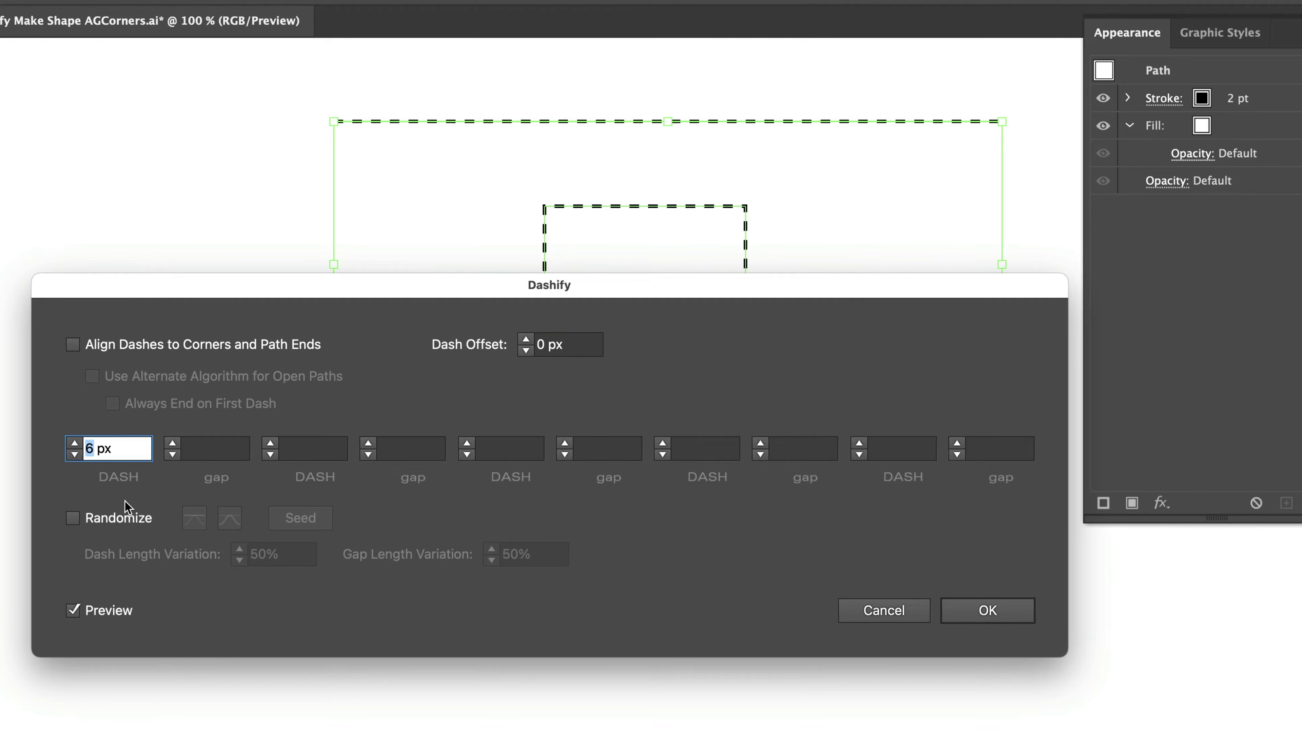
text(30)
key(Tab)
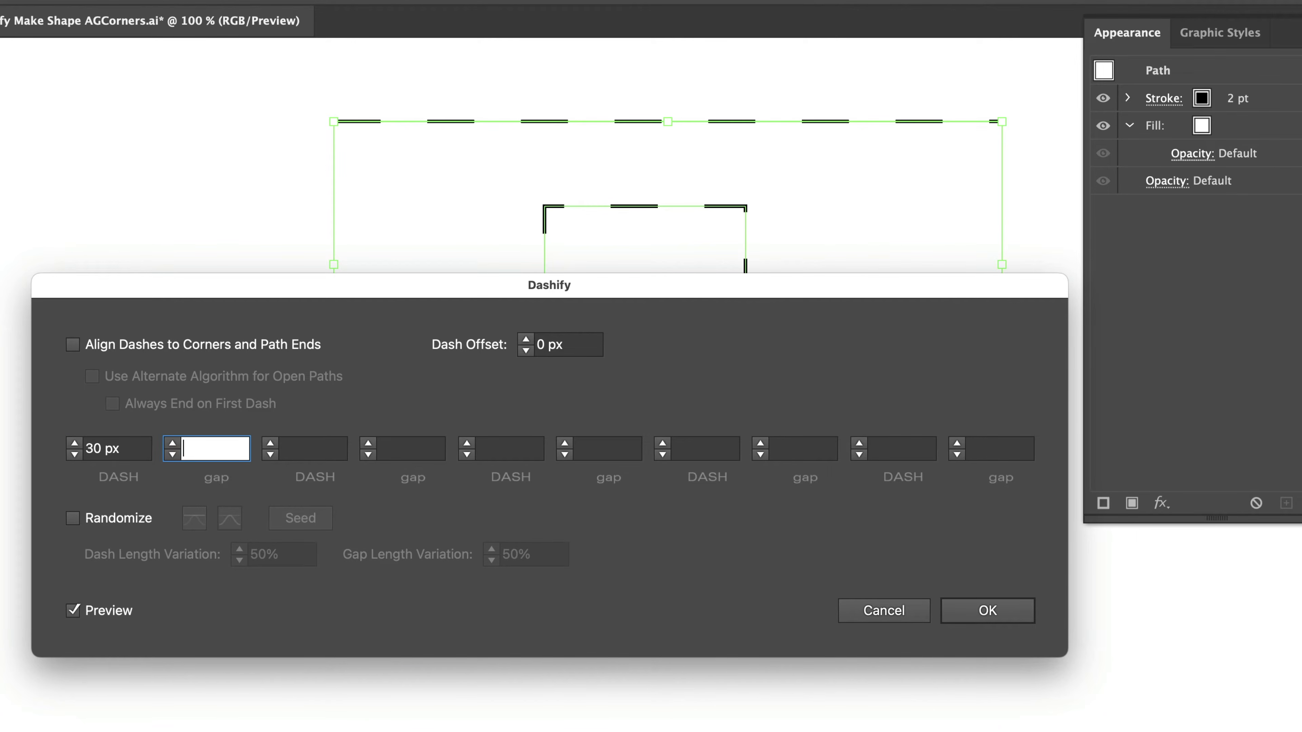
text(3)
key(Tab)
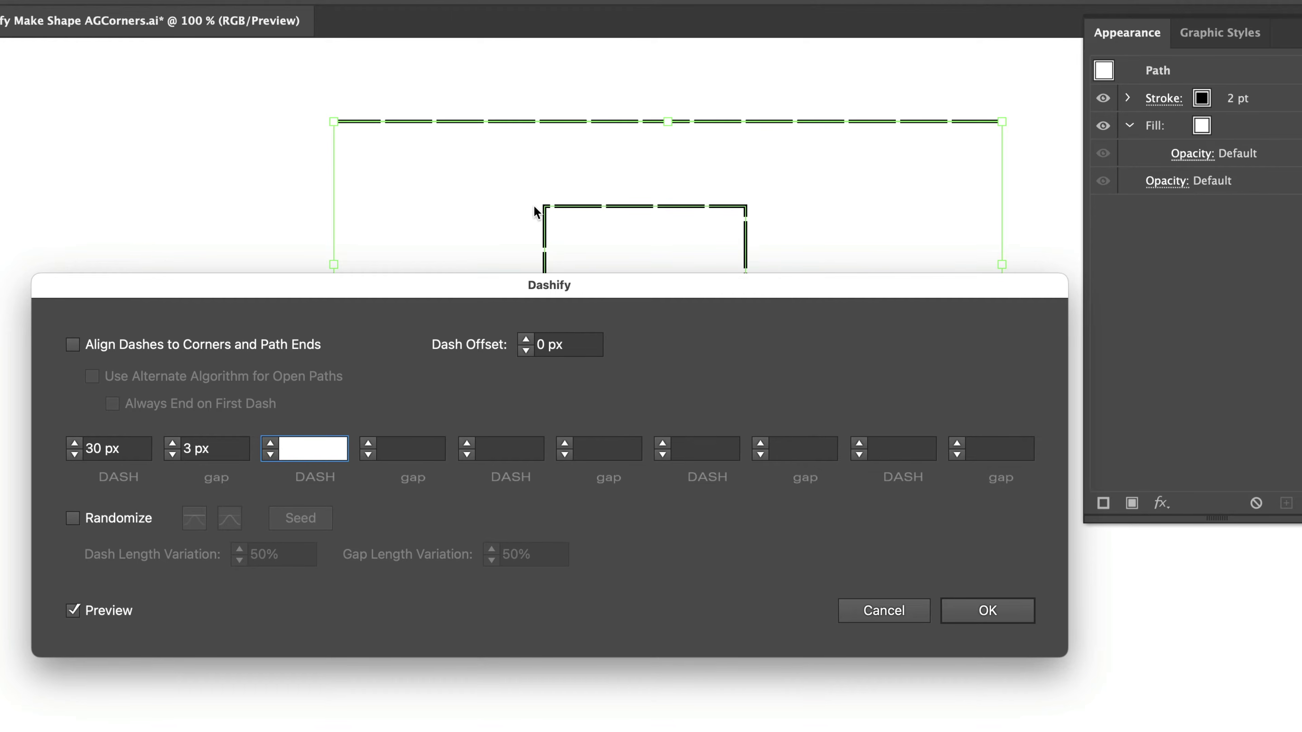
- Align the Dashify dashes to corners and path ends, enable the alternate algorithm for open paths, and apply the effect
click(73, 345)
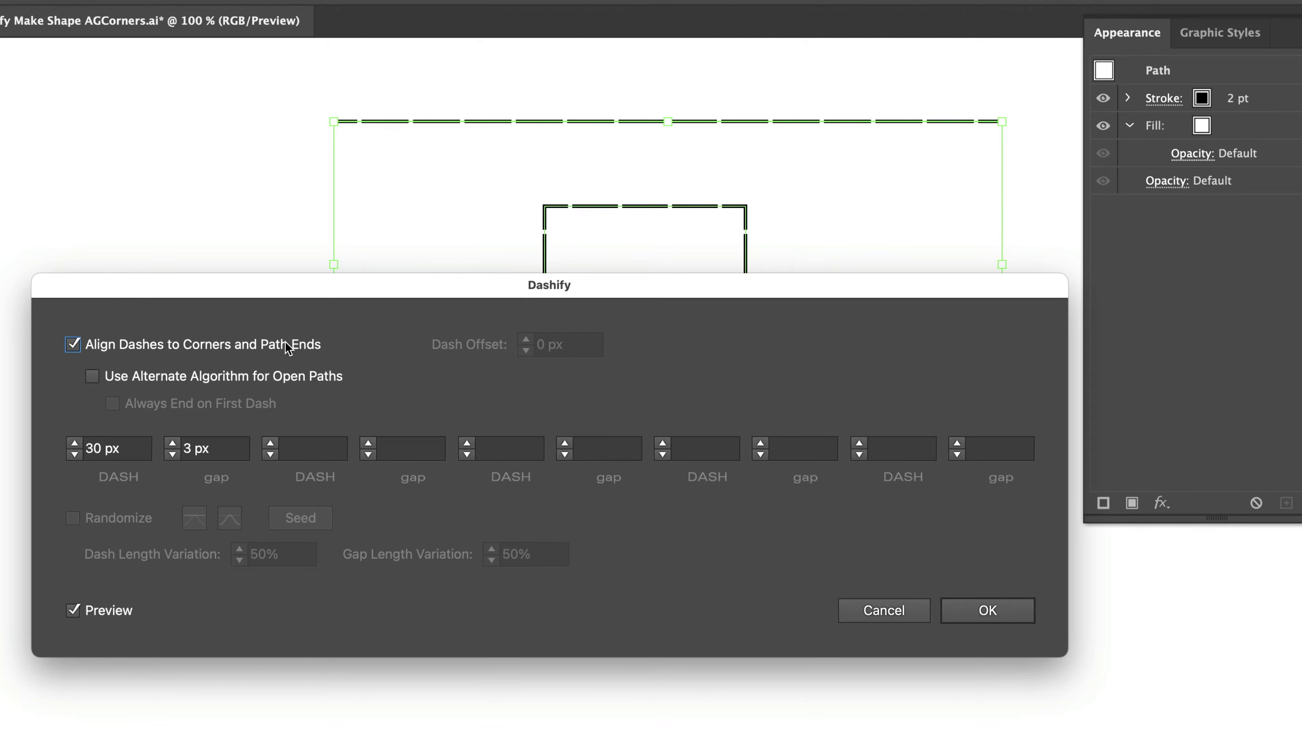
click(93, 378)
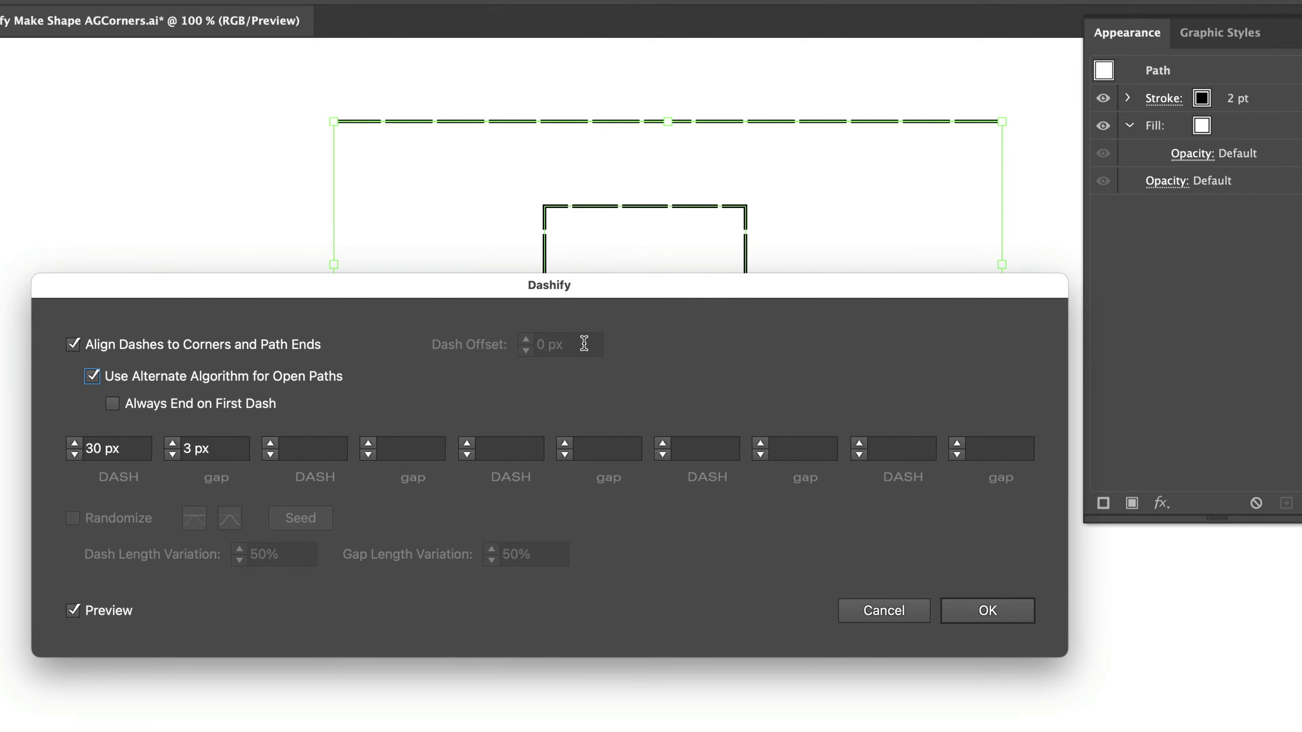
click(963, 612)
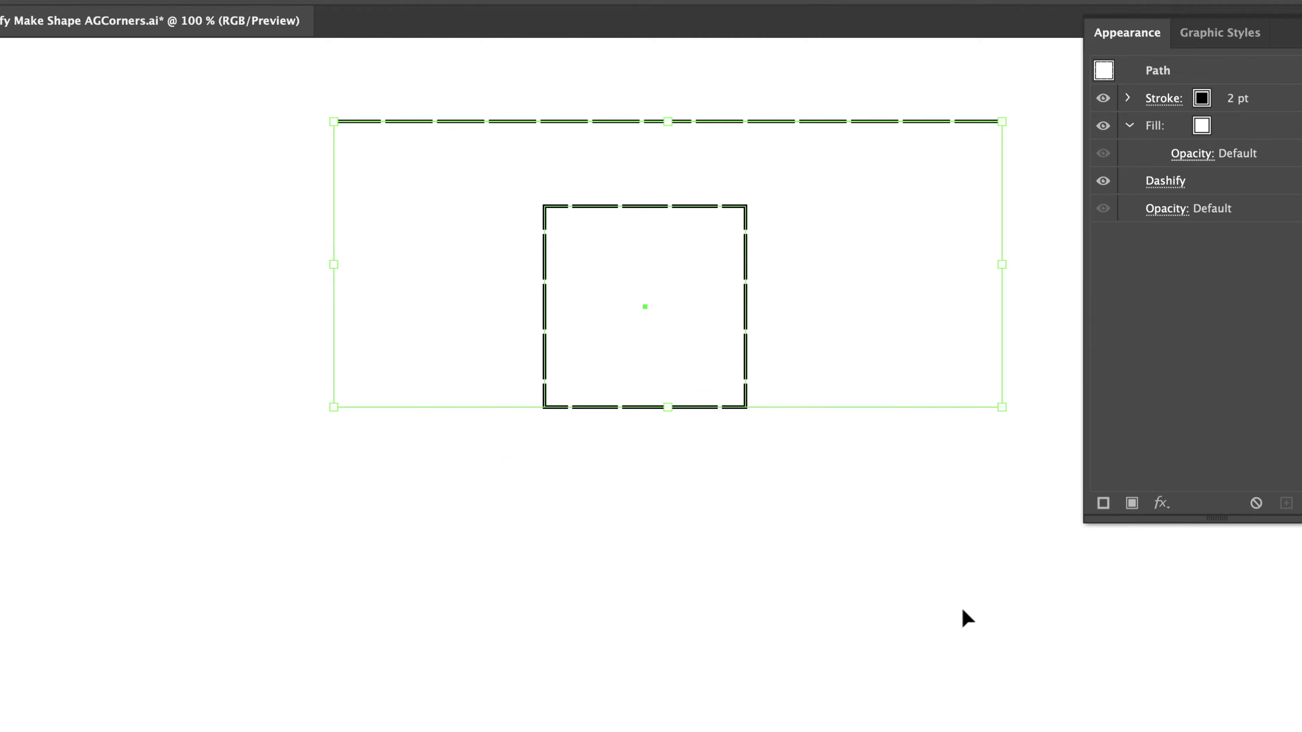
- Delete the dashed square
click(827, 359)
drag(821, 353, 641, 462)
key(Delete)
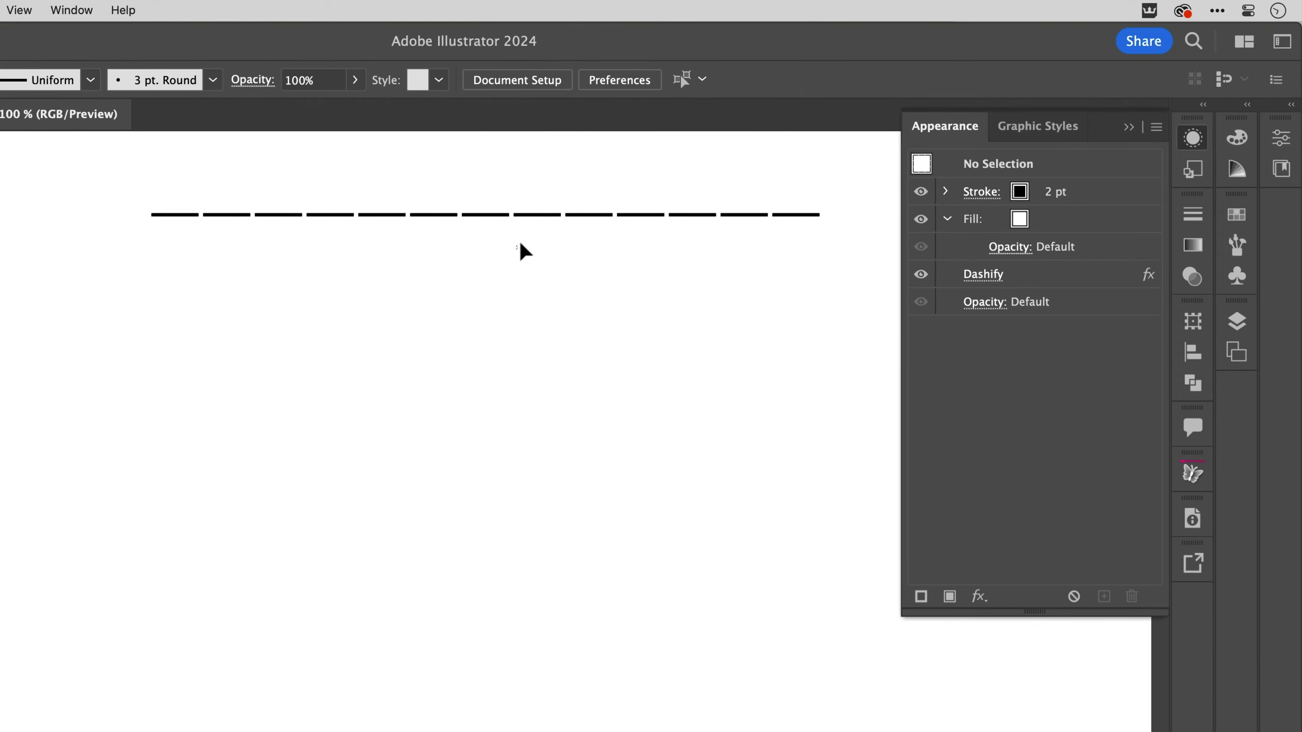
- Give the dashed line a cyan fill and set its stroke to none
click(548, 211)
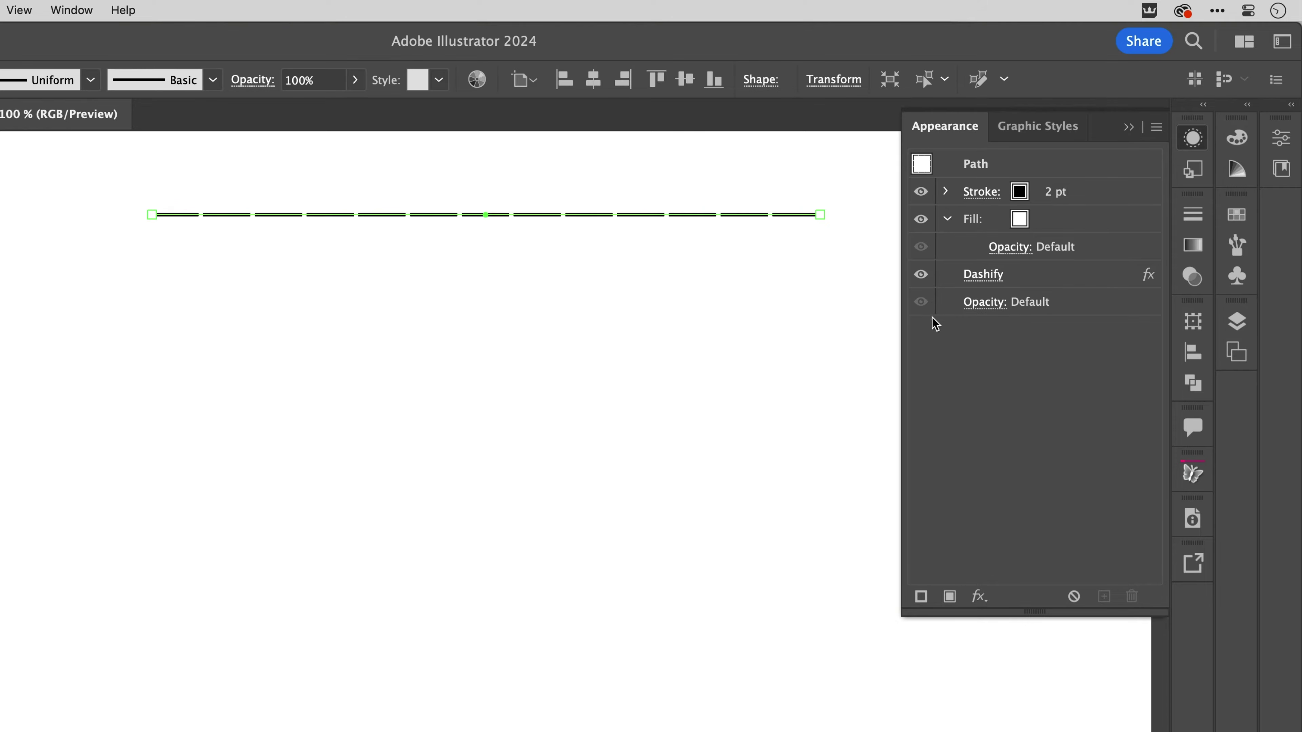
click(1019, 219)
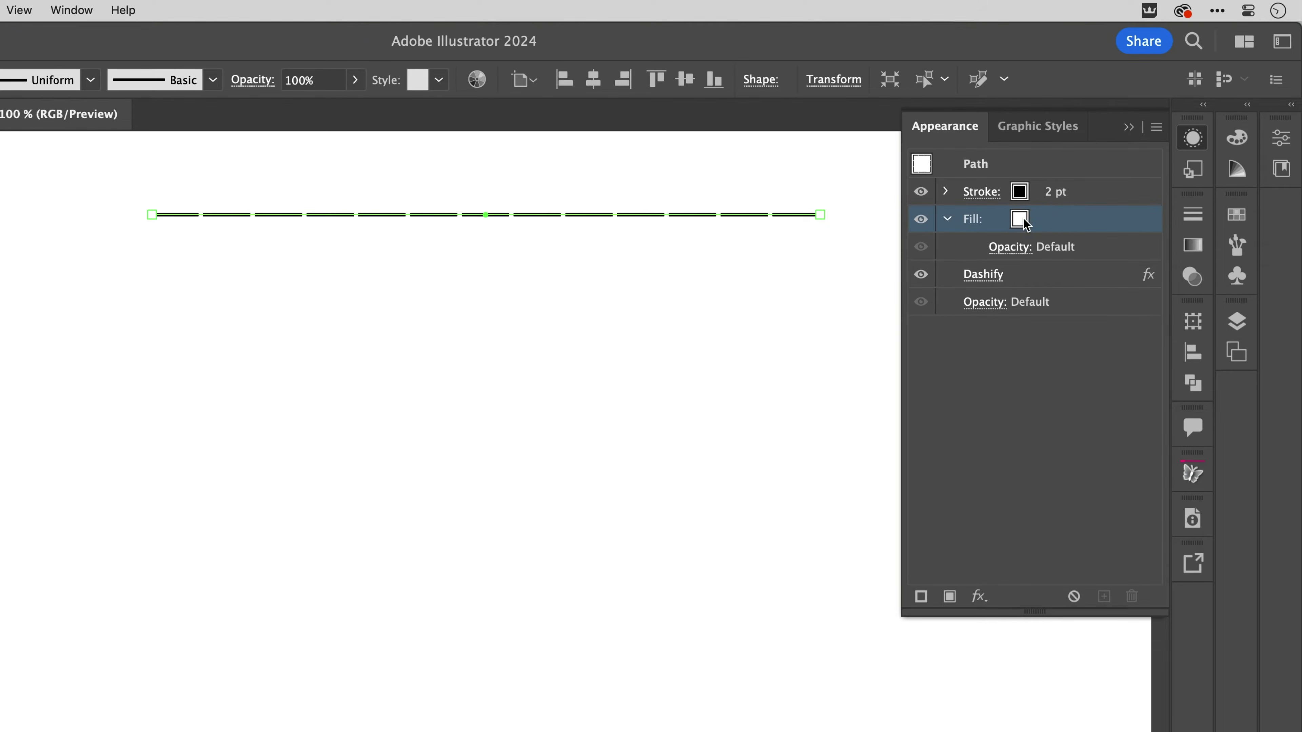
click(1039, 219)
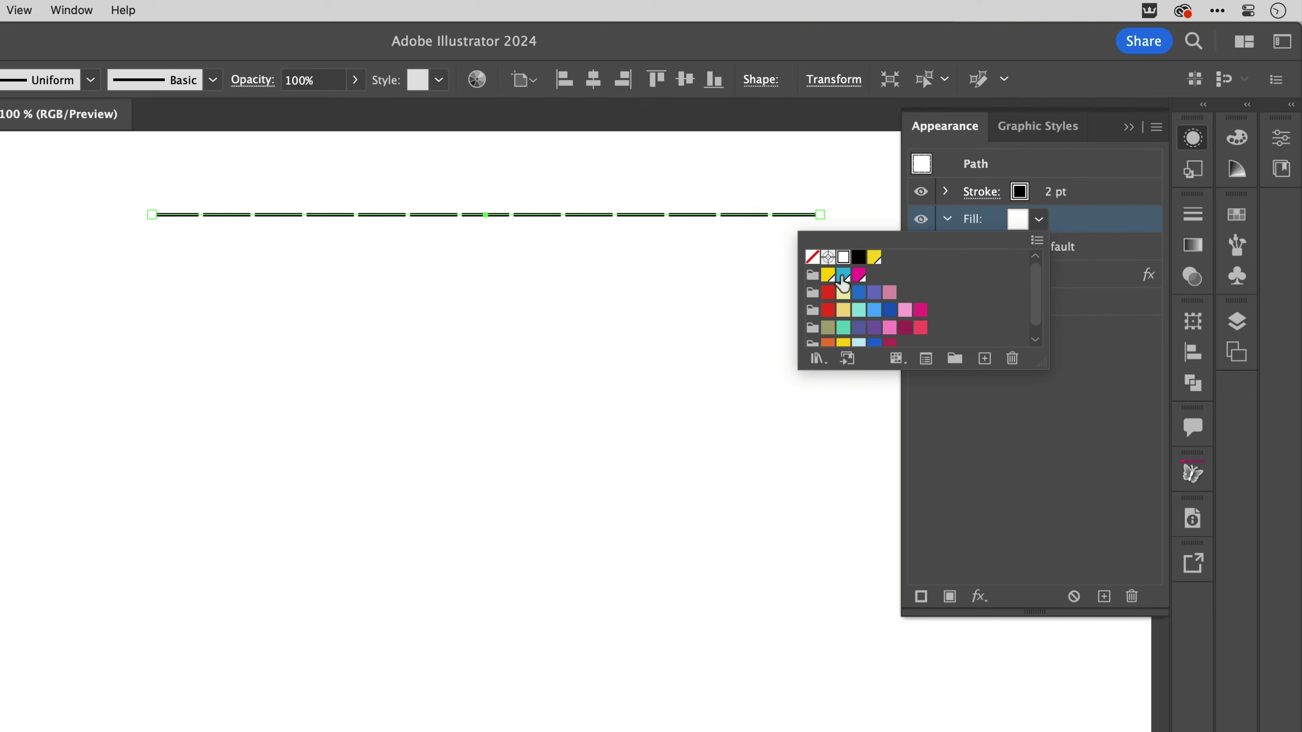
click(843, 275)
click(1019, 191)
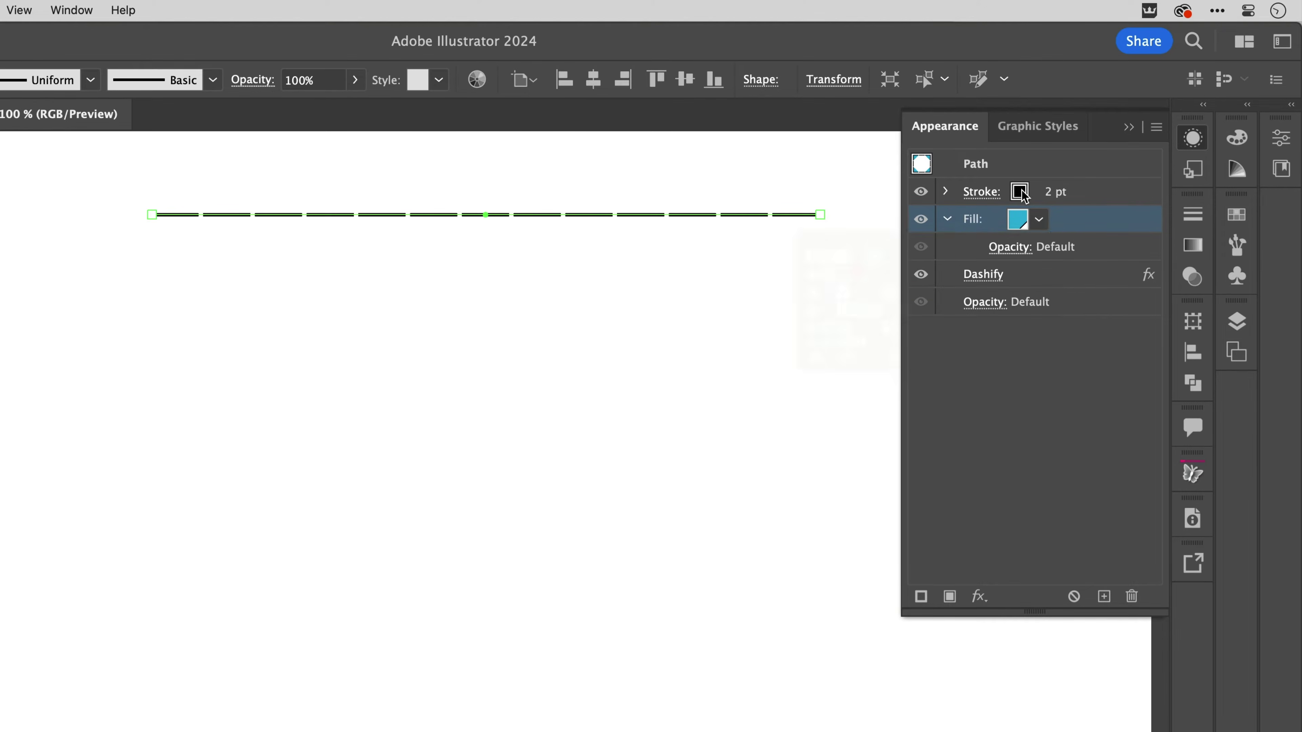
click(1038, 192)
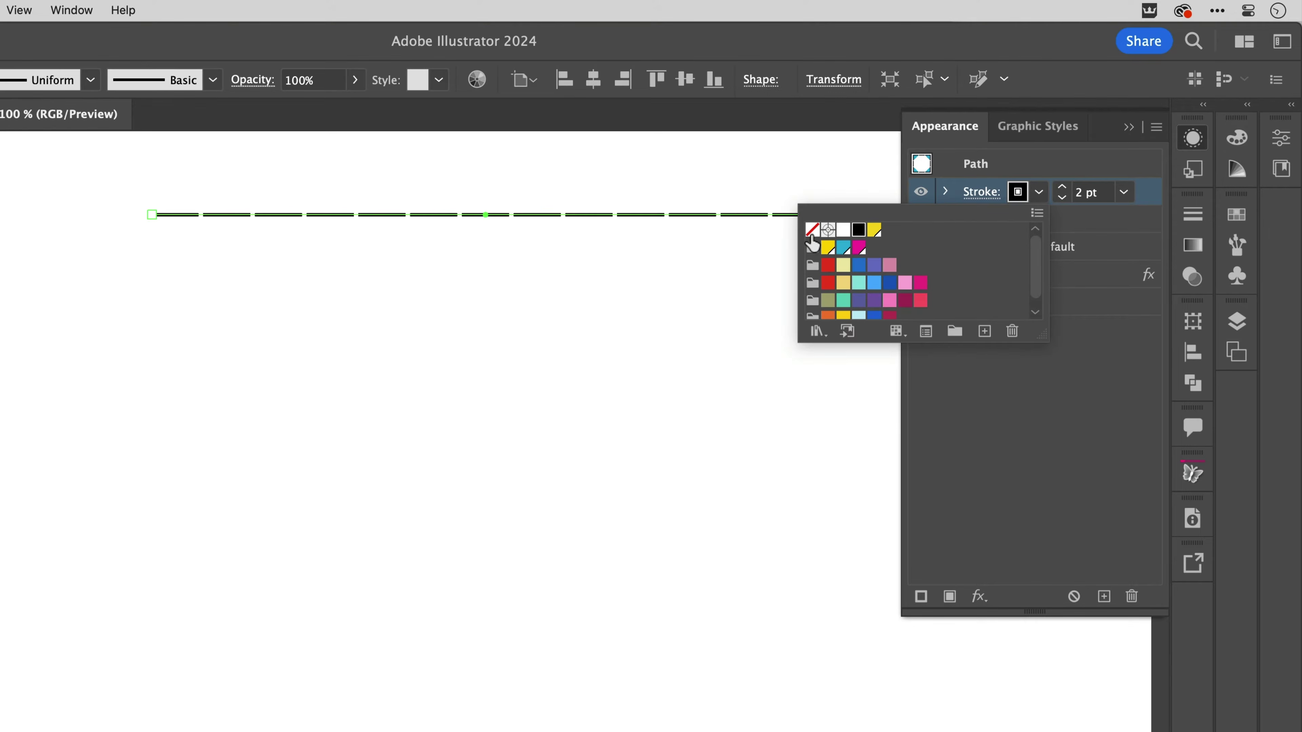
click(812, 230)
click(1079, 350)
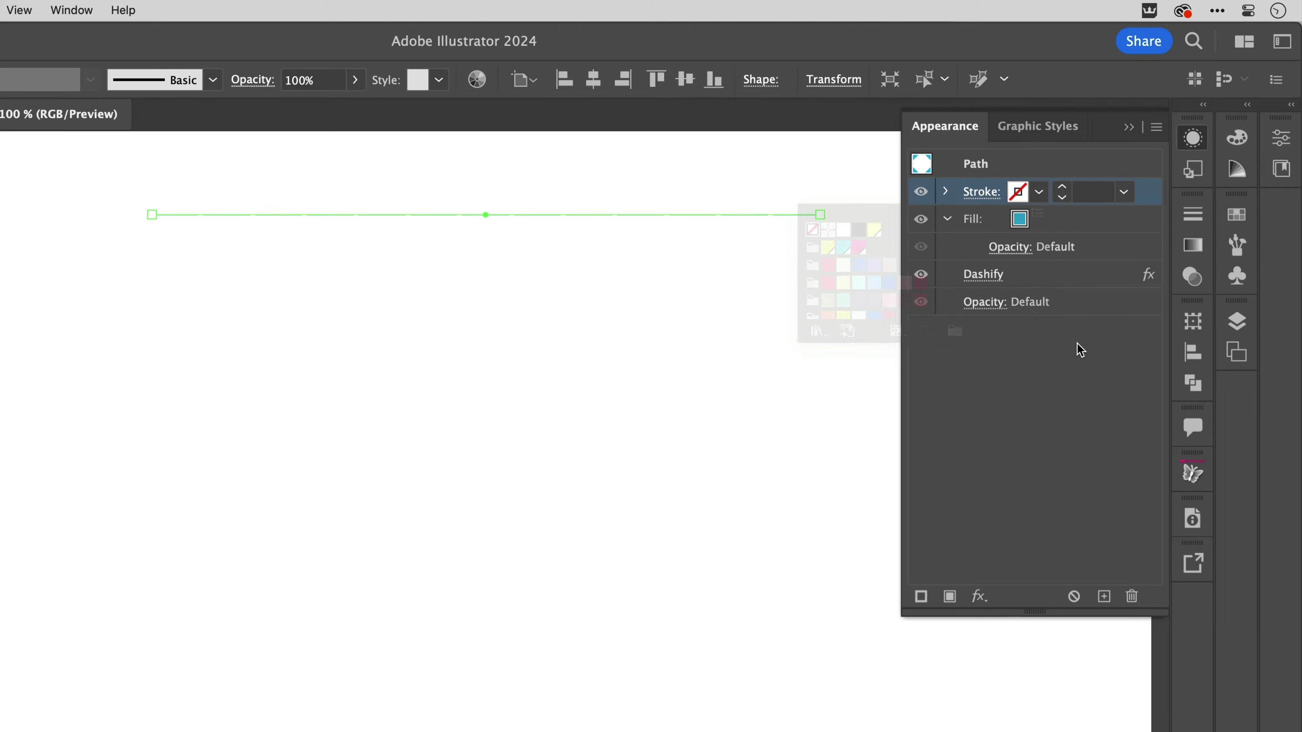
- Add an AG Utilities Make Shape effect to the line's cyan fill, using a circle with an absolute diameter of 22 px
click(1077, 226)
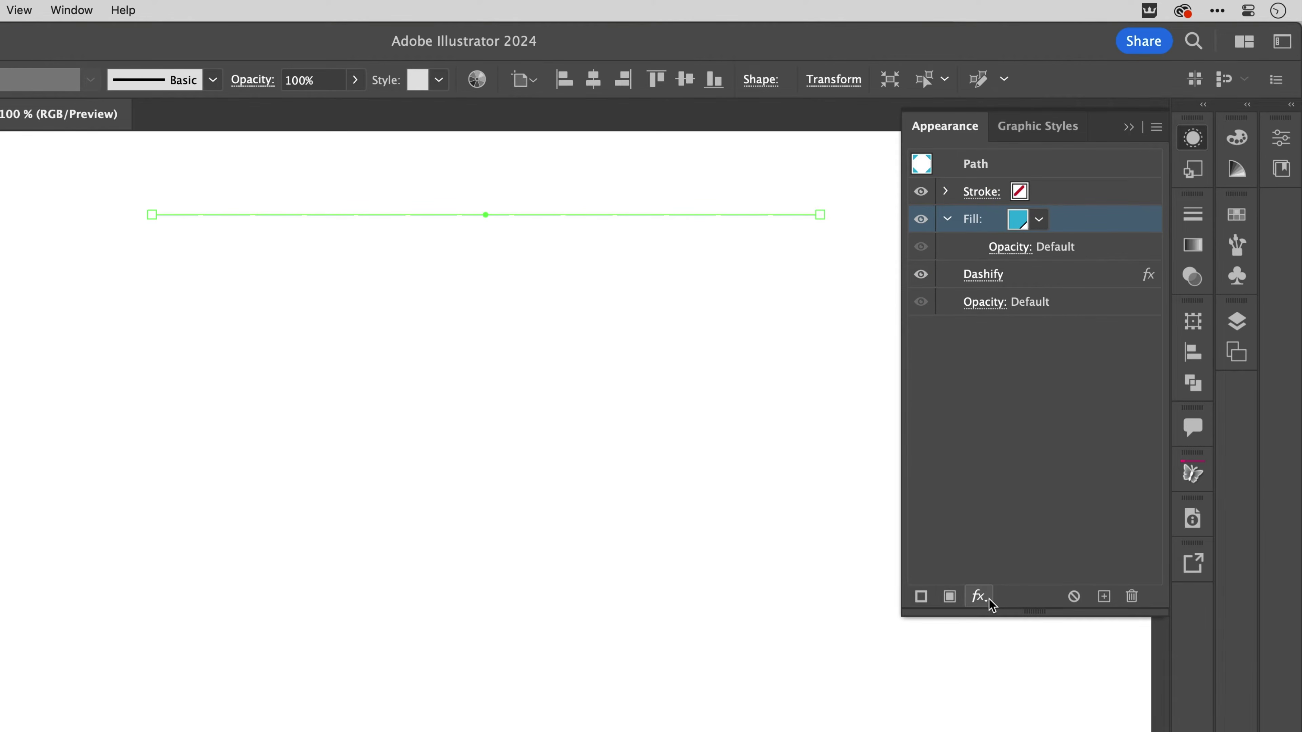
click(979, 596)
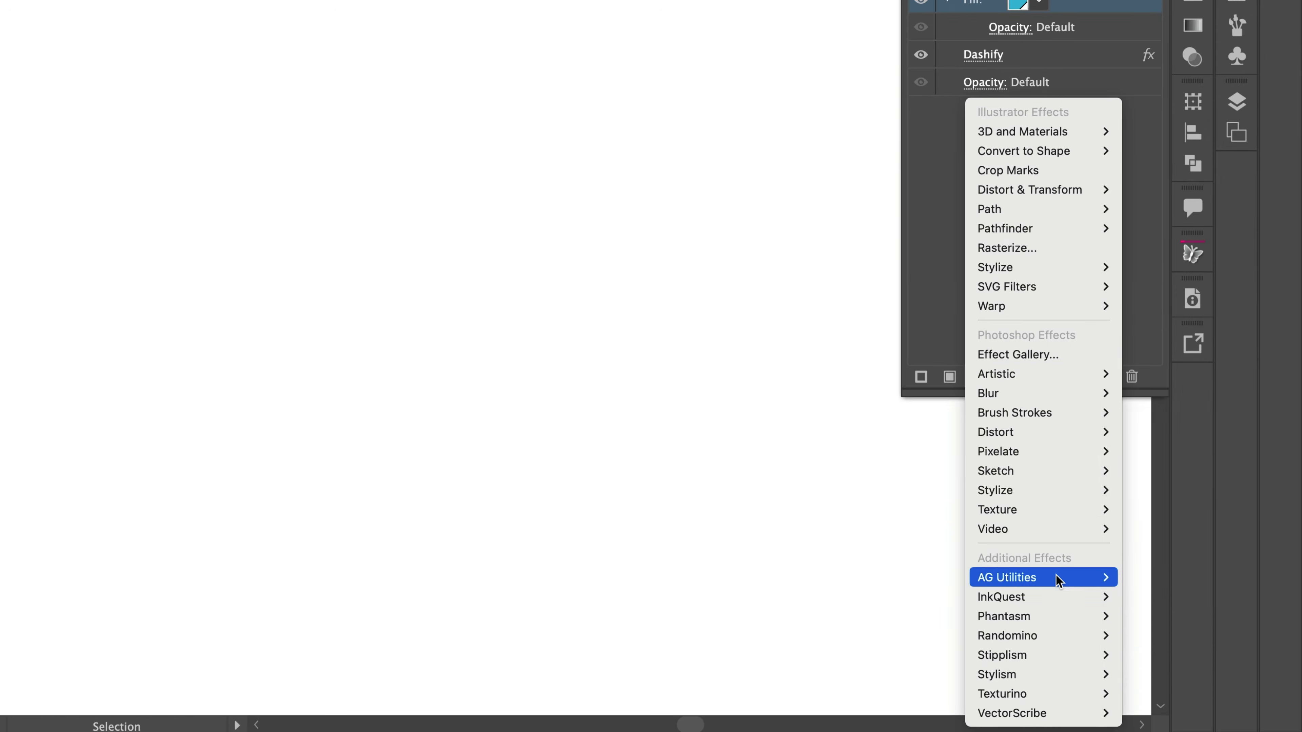
mouse_move(1058, 580)
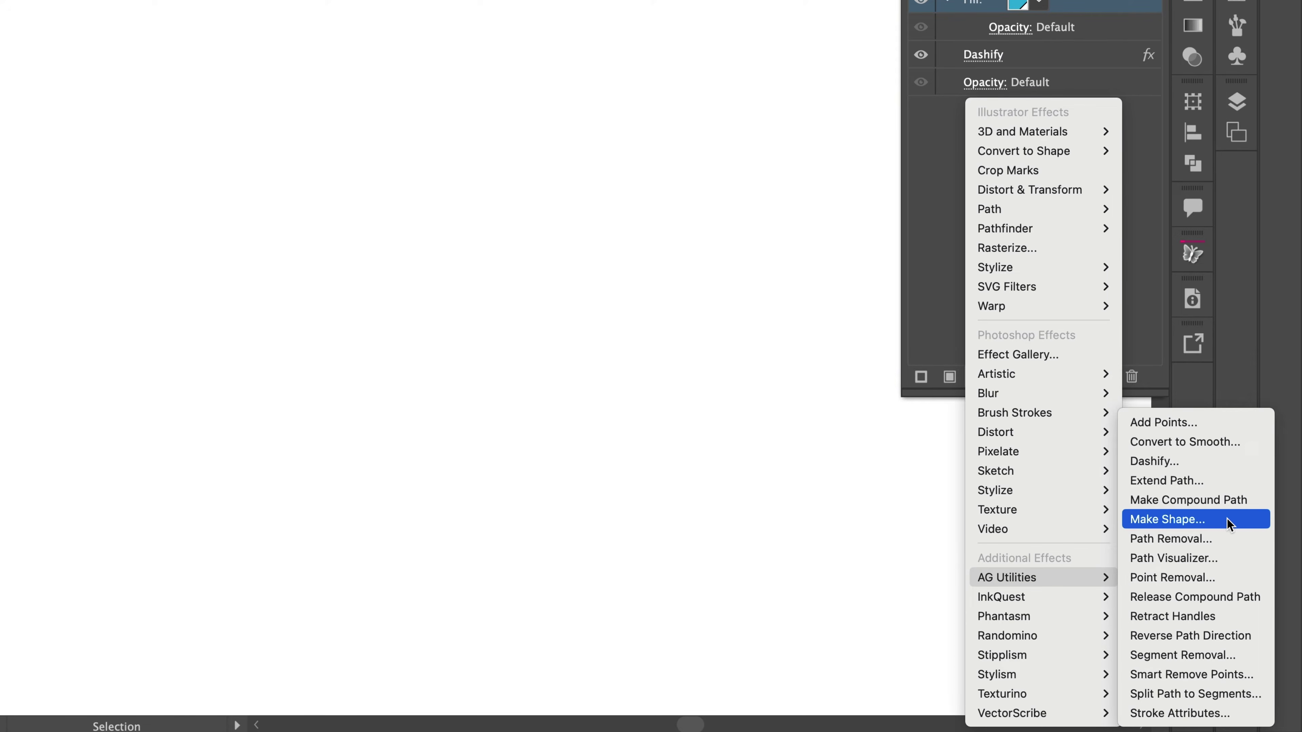
click(1229, 523)
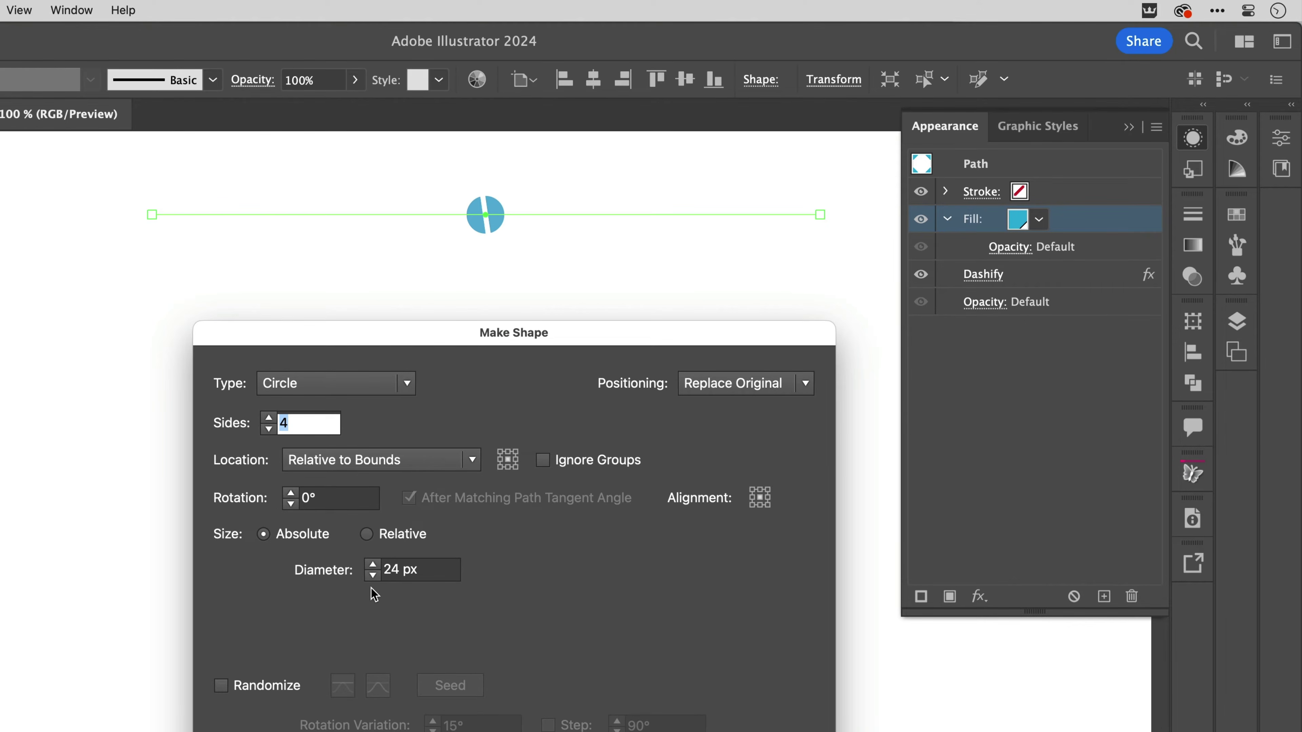
click(373, 576)
click(373, 575)
click(372, 576)
click(373, 576)
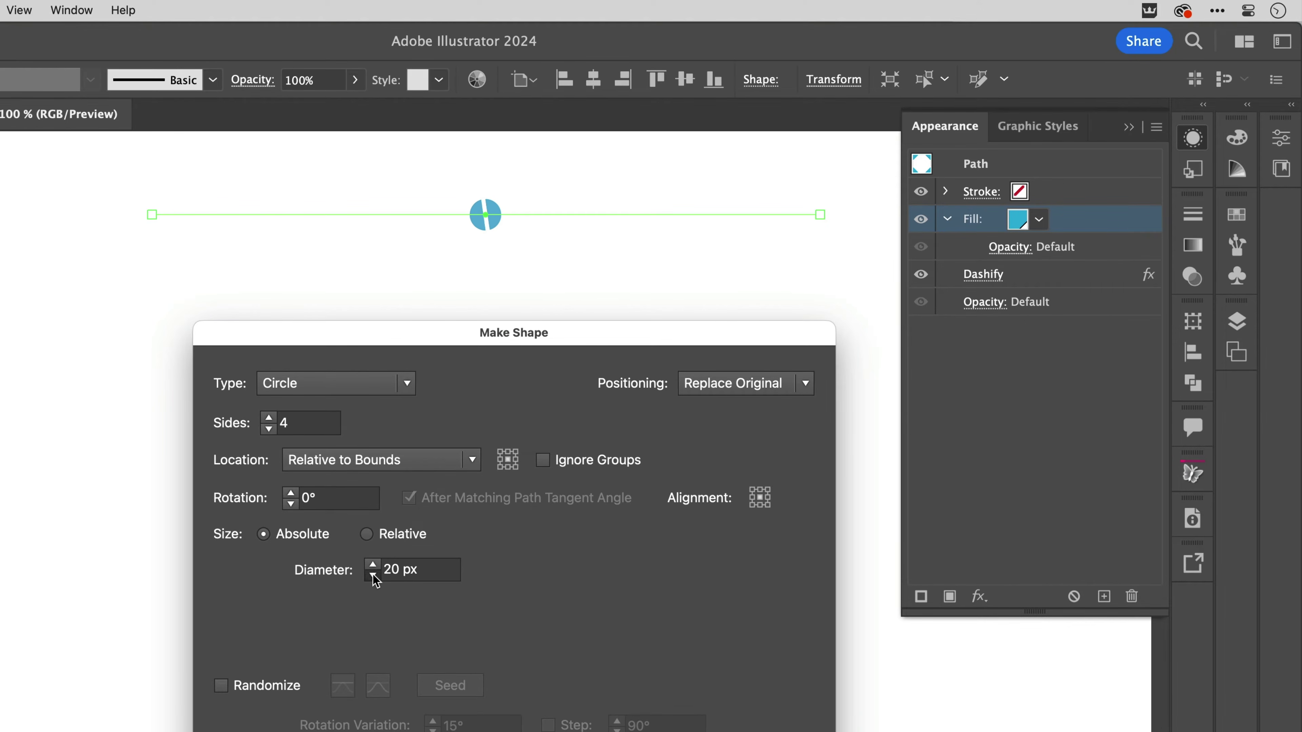
click(372, 576)
click(373, 564)
click(372, 564)
click(373, 564)
key(Return)
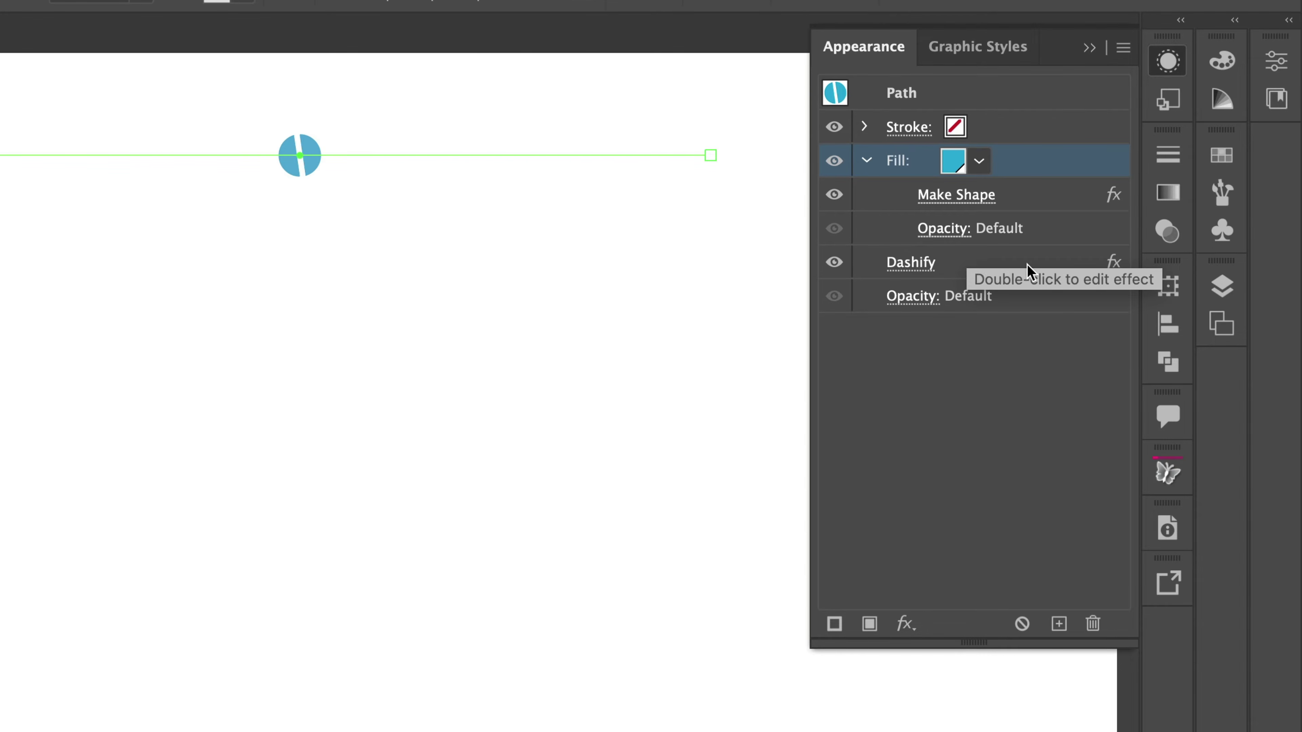
- Move the Dashify effect above the stroke and fill in the line's appearance stack
click(1061, 270)
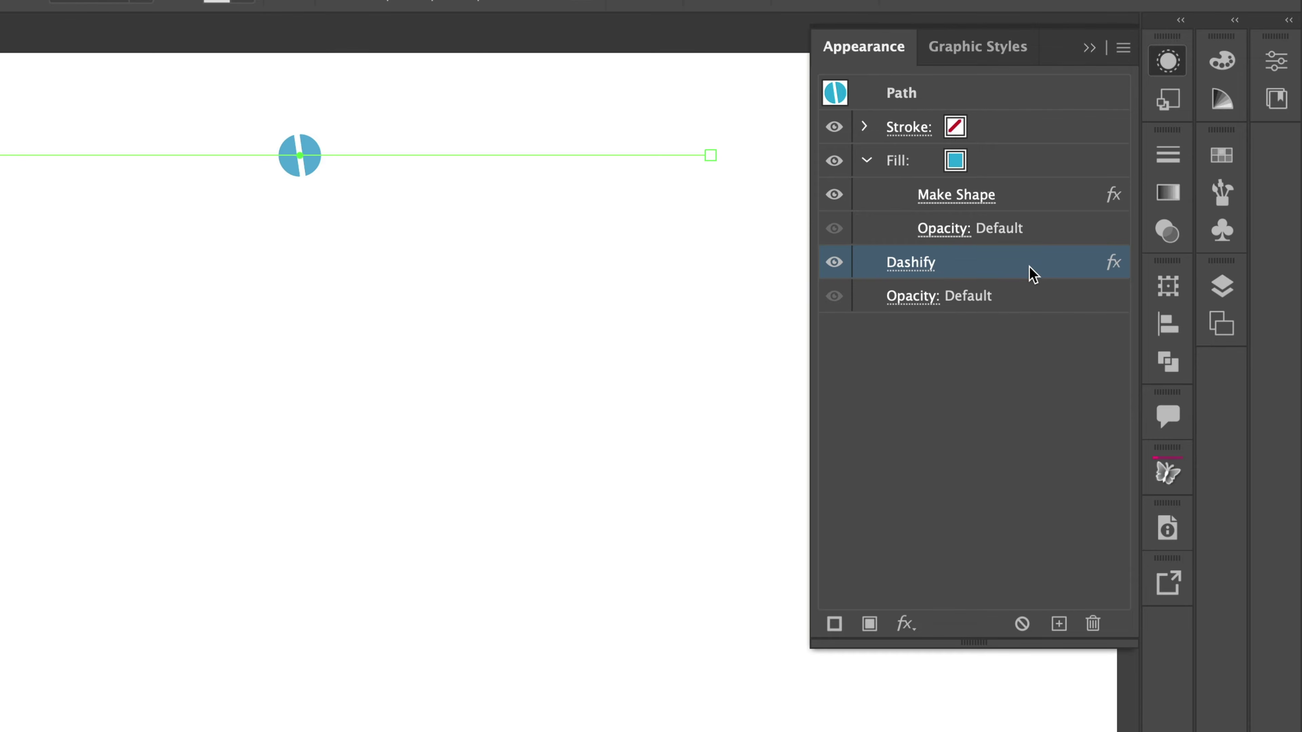
drag(1032, 274, 1051, 238)
mouse_move(1051, 208)
mouse_down()
mouse_move(1045, 115)
mouse_move(1047, 131)
mouse_up()
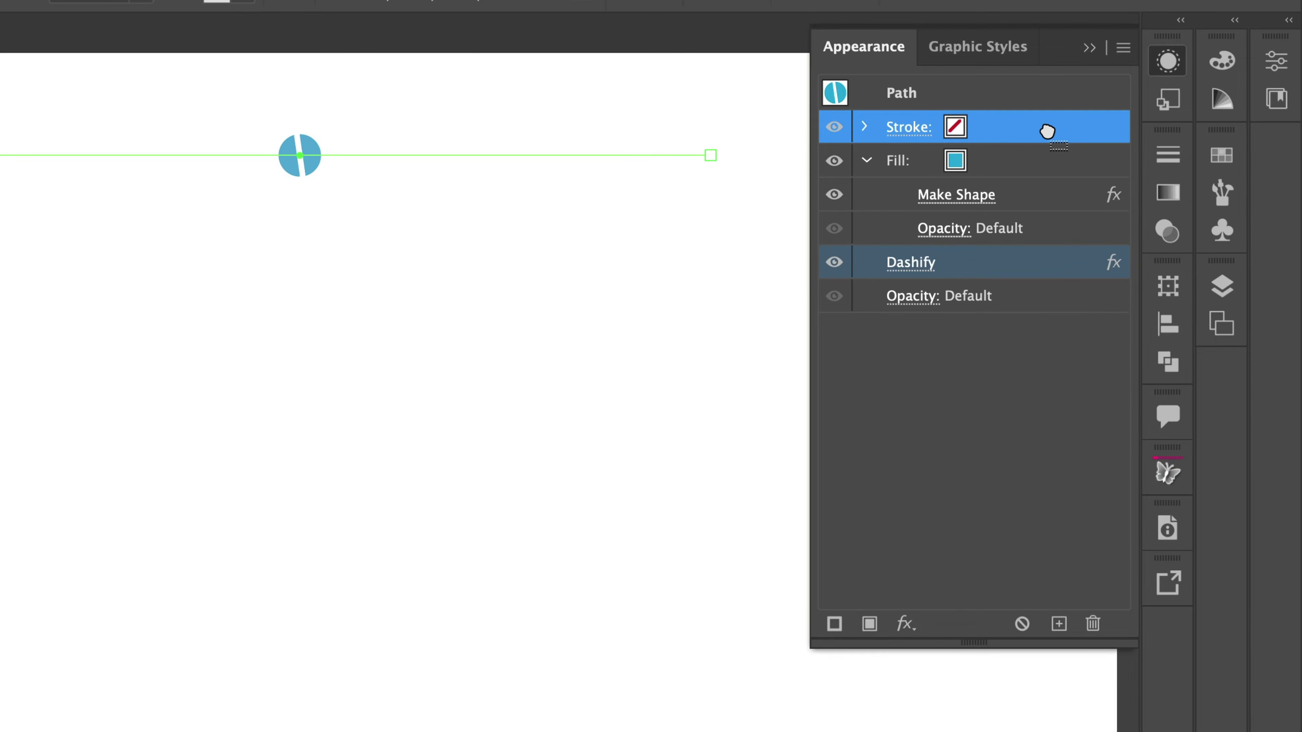
drag(1047, 131, 1045, 112)
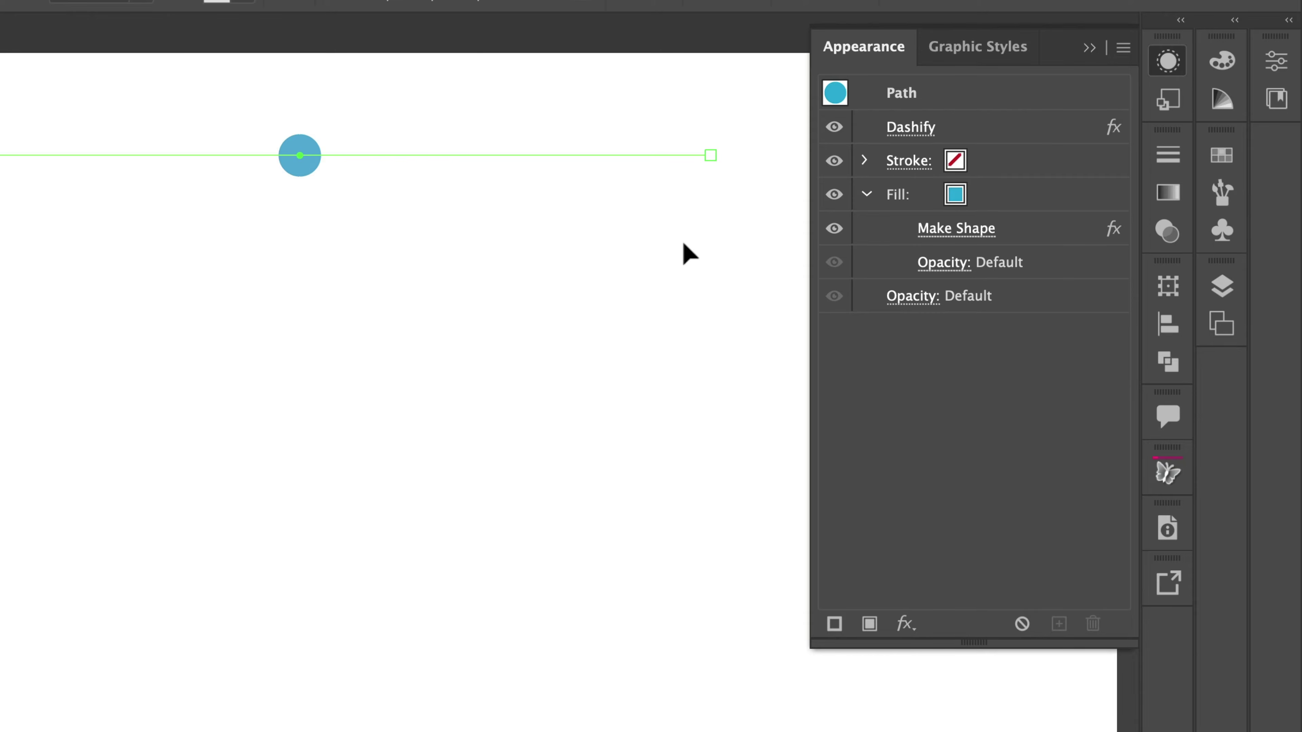
- Change the cyan fill's Make Shape effect to a triangle located Along Path (Once)
click(936, 232)
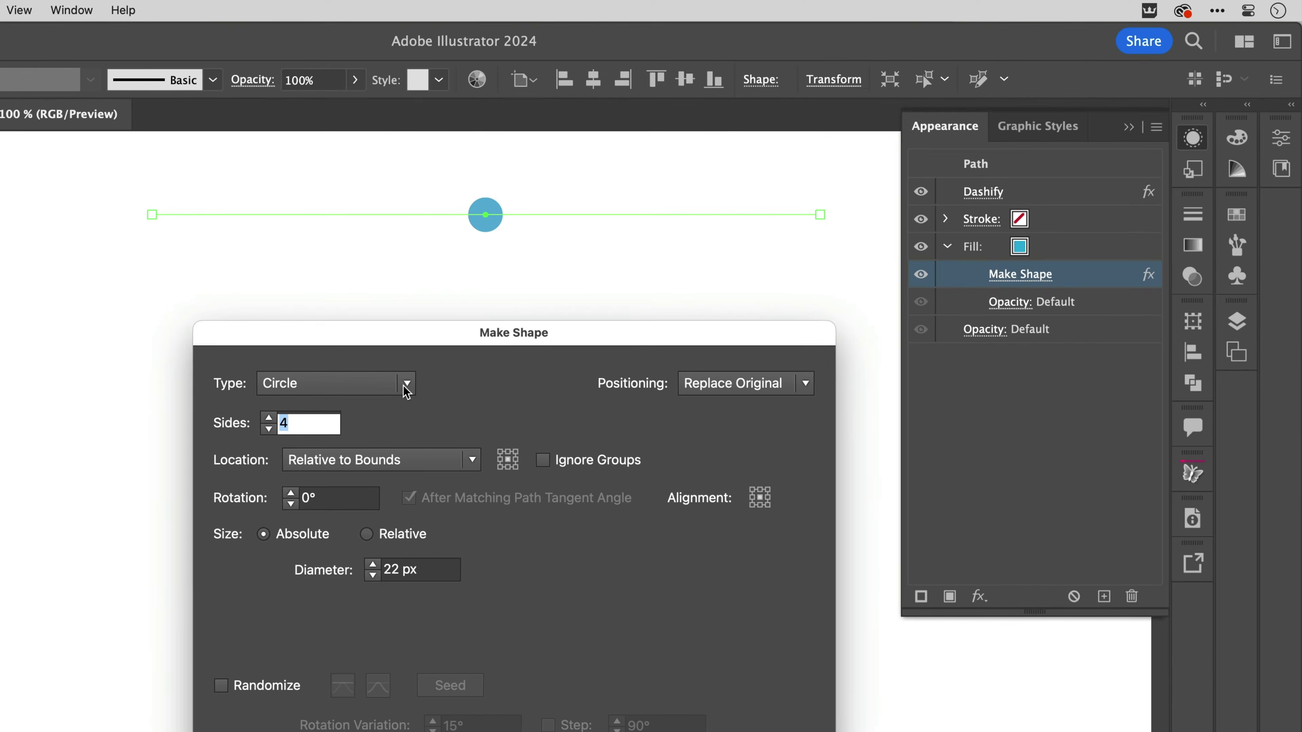
click(406, 388)
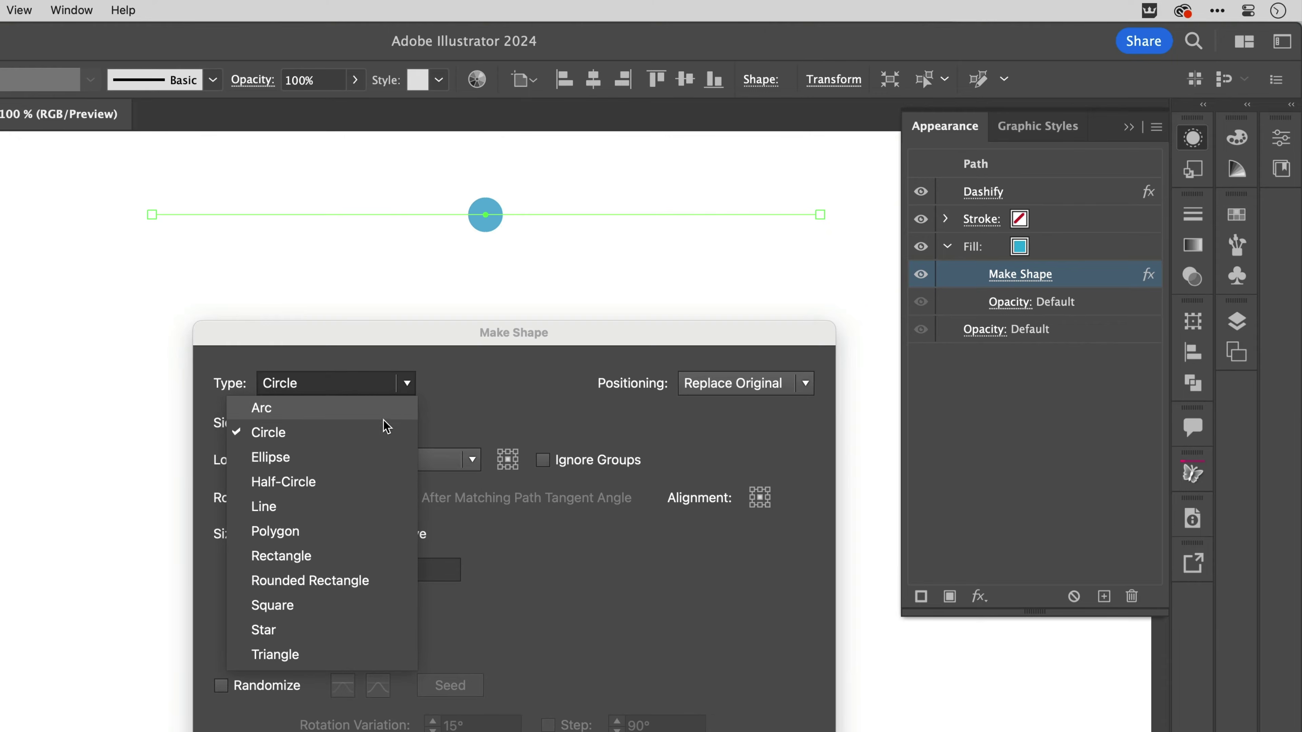
click(345, 655)
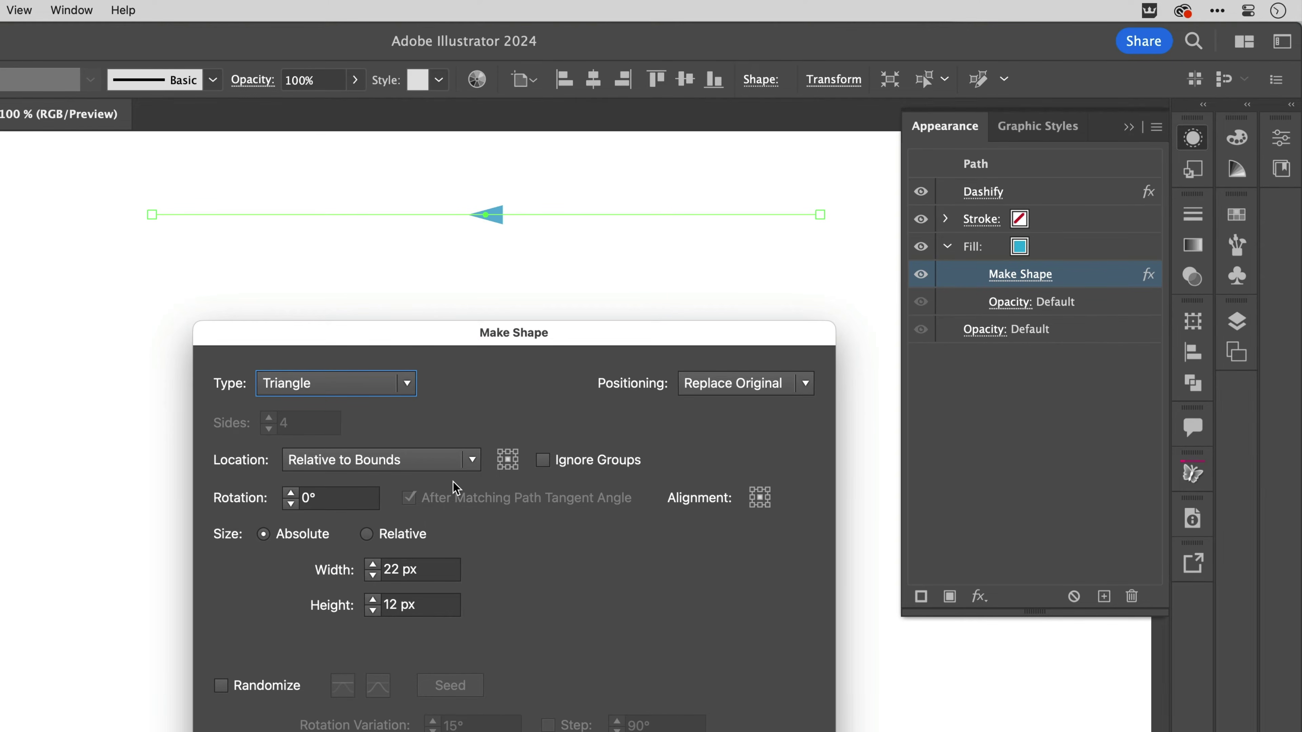
click(472, 460)
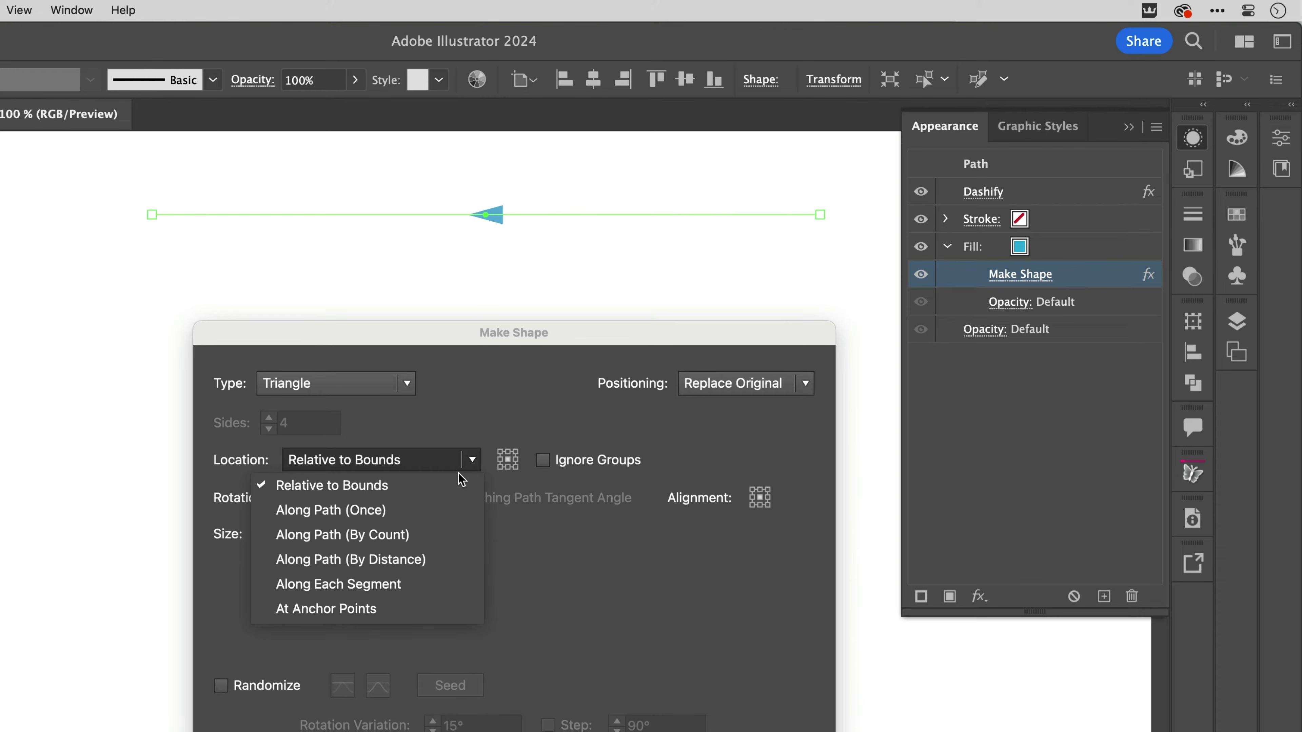
click(424, 518)
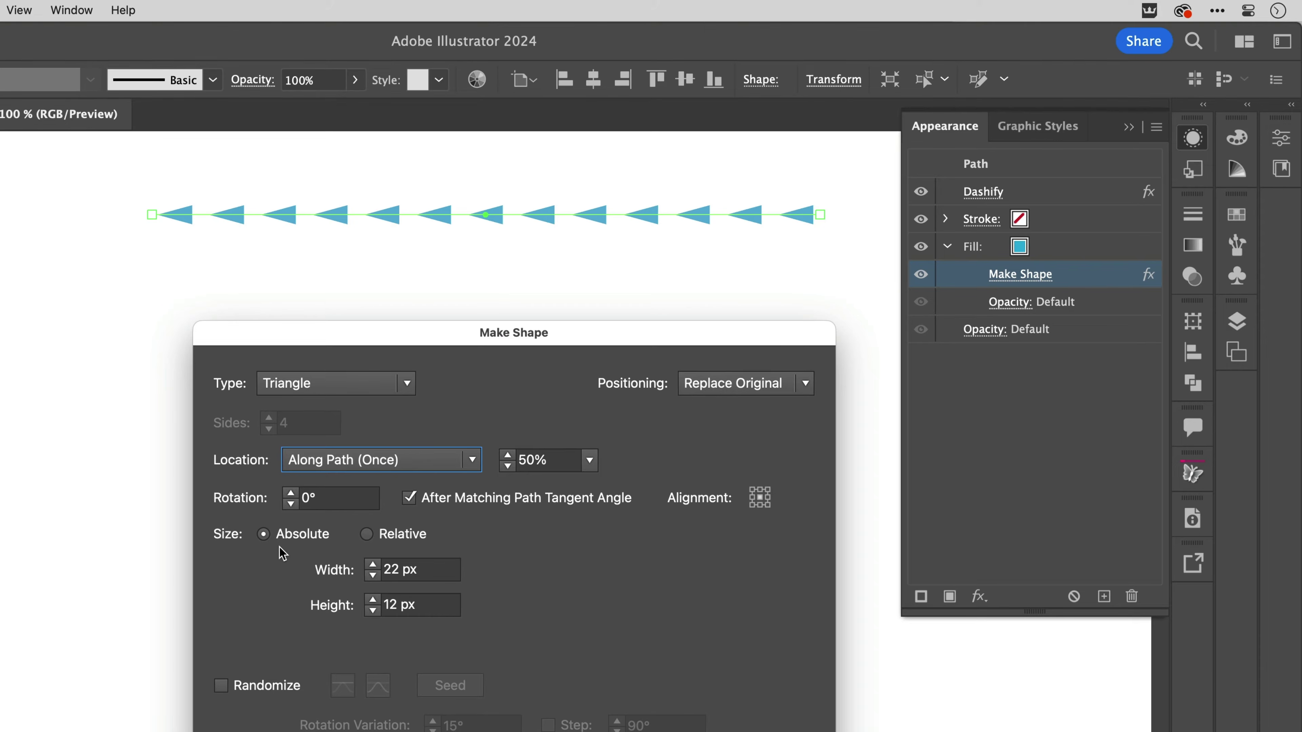
- Make the triangle's size relative, with both width and height at 100% of the original width
click(367, 534)
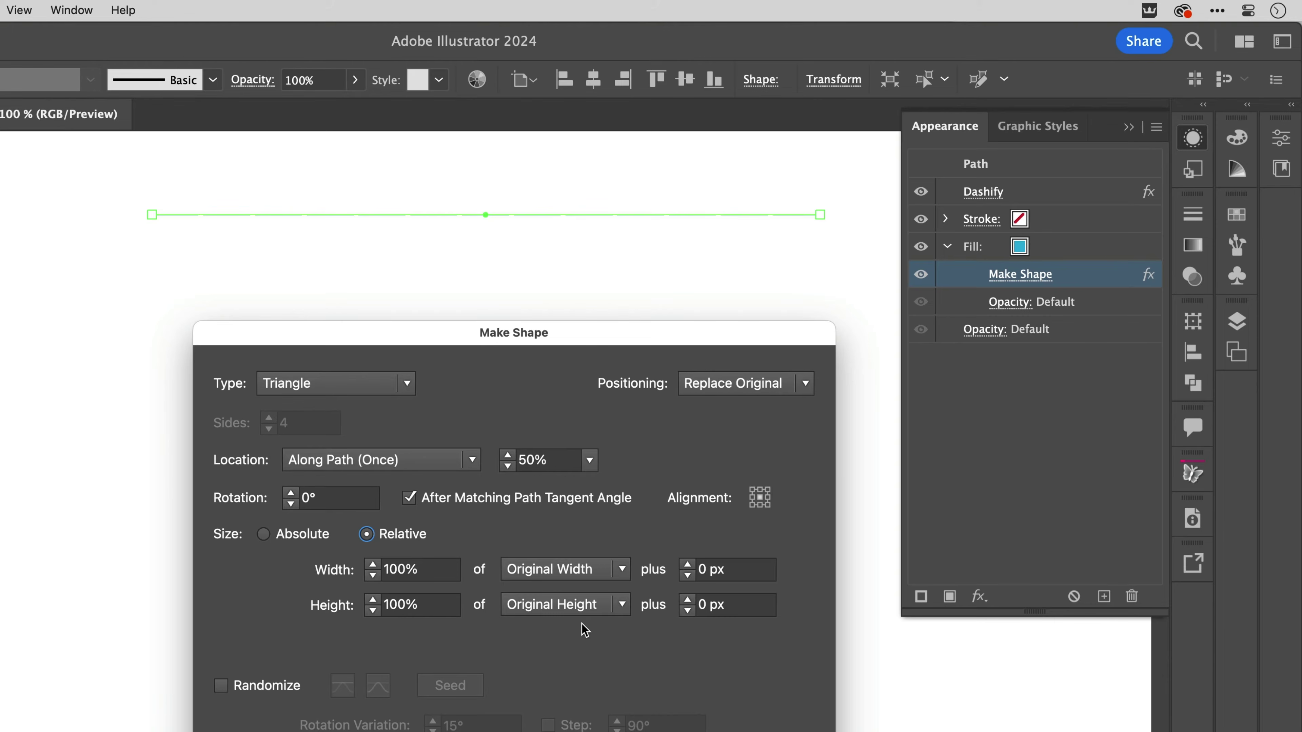
click(623, 608)
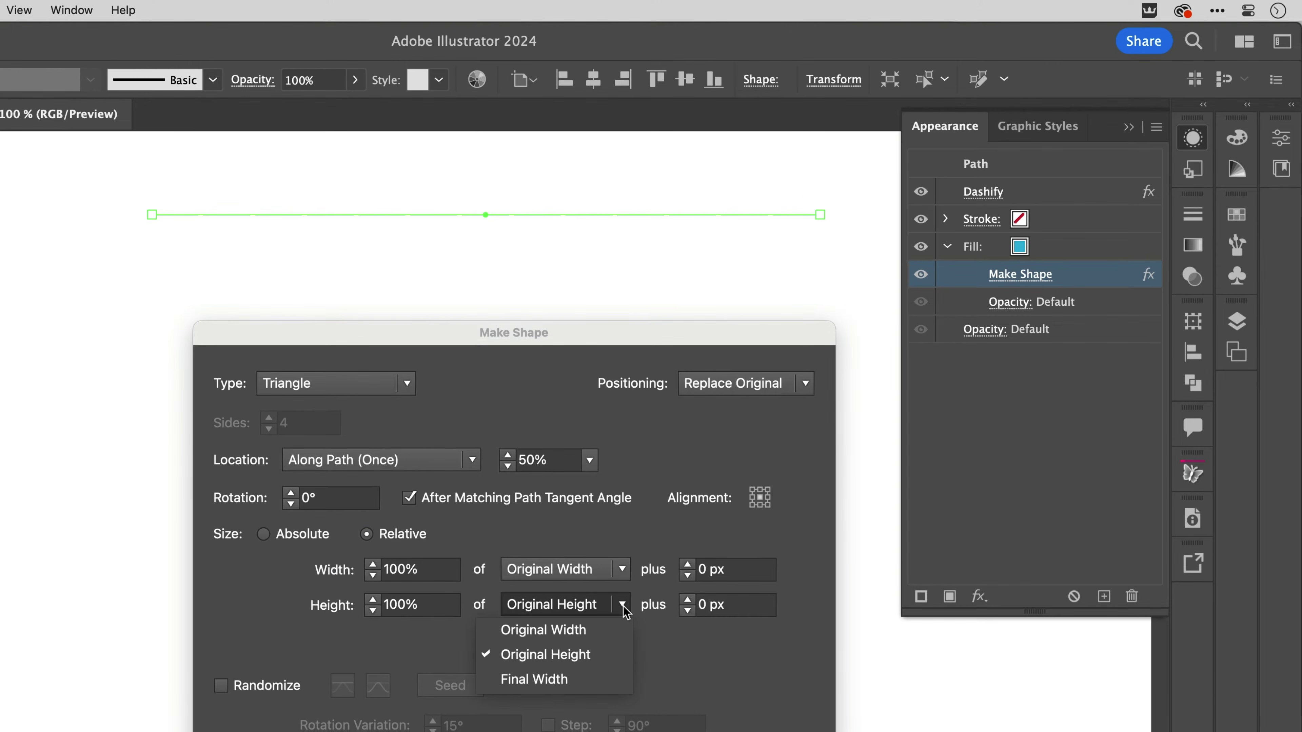
click(610, 631)
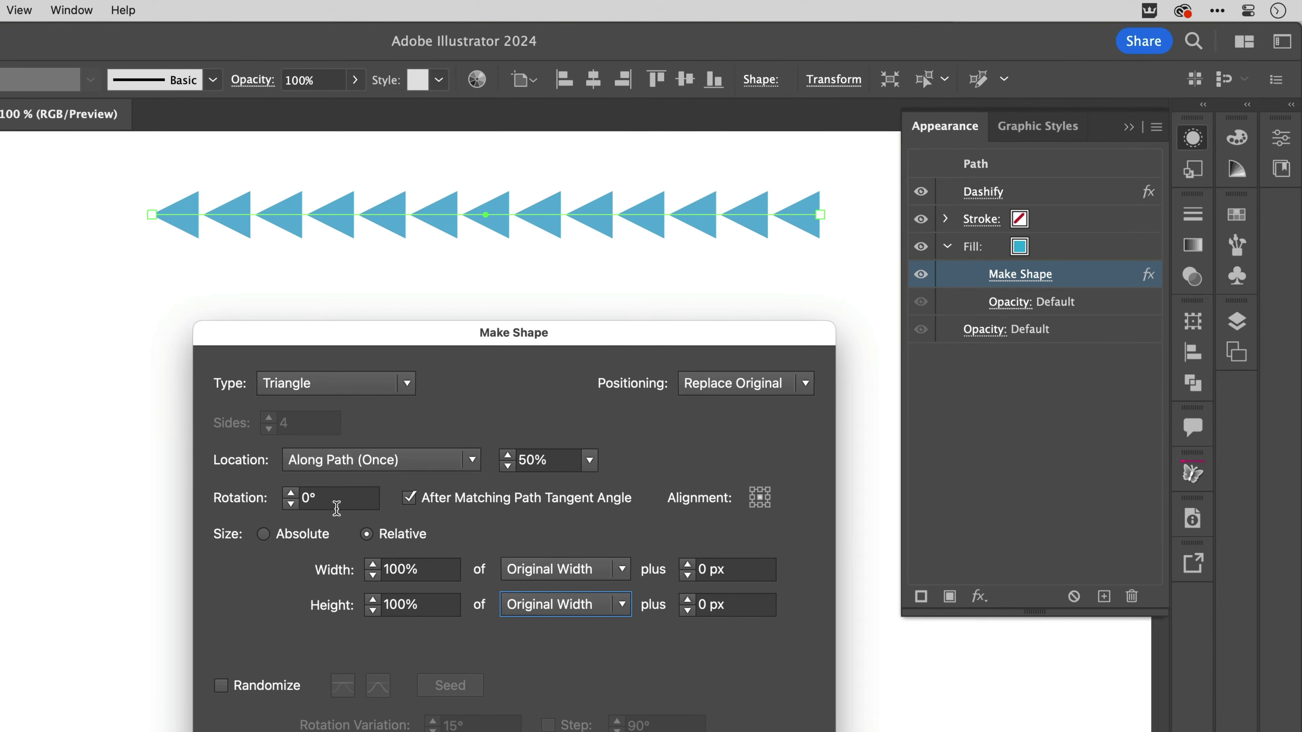
- Set the cyan triangles' rotation to 90° and apply the Make Shape settings
double_click(309, 500)
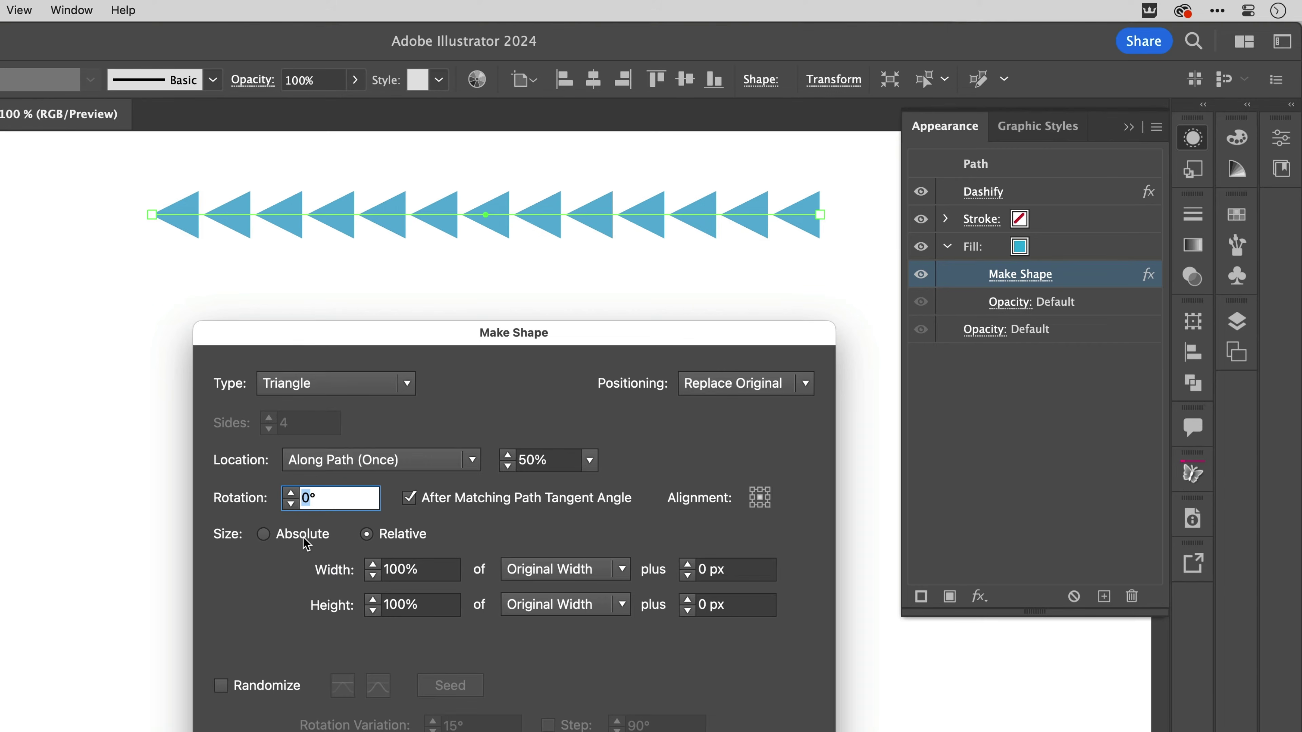
text(90)
key(Tab)
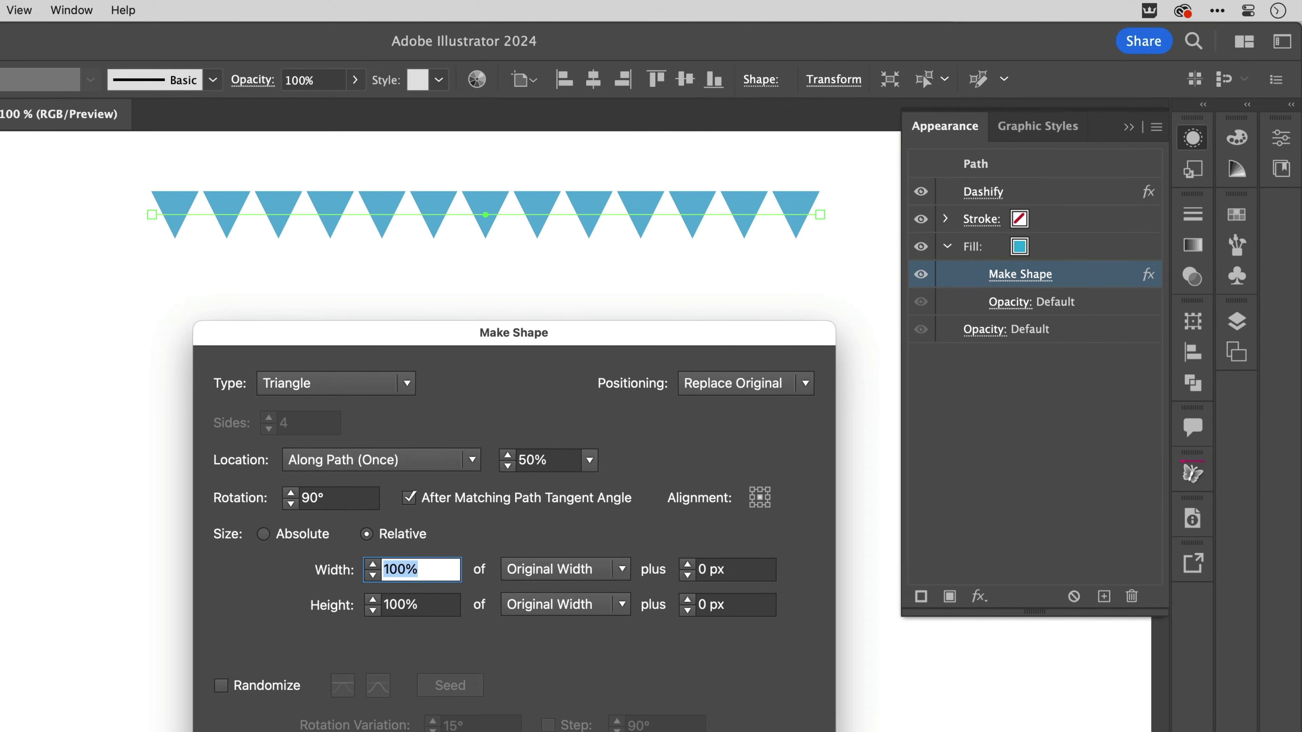
key(Return)
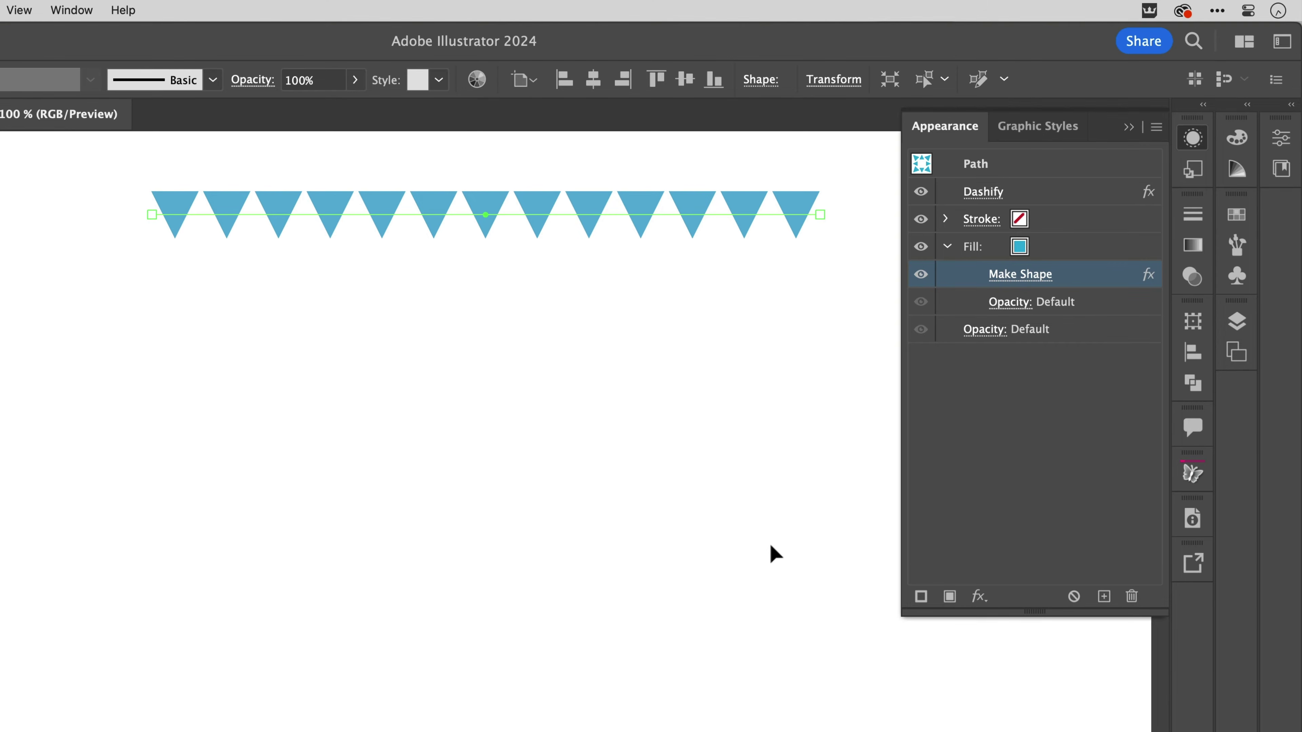
- Duplicate the cyan fill with its Make Shape effect and colour the upper copy yellow
click(1068, 249)
drag(1069, 249, 1104, 598)
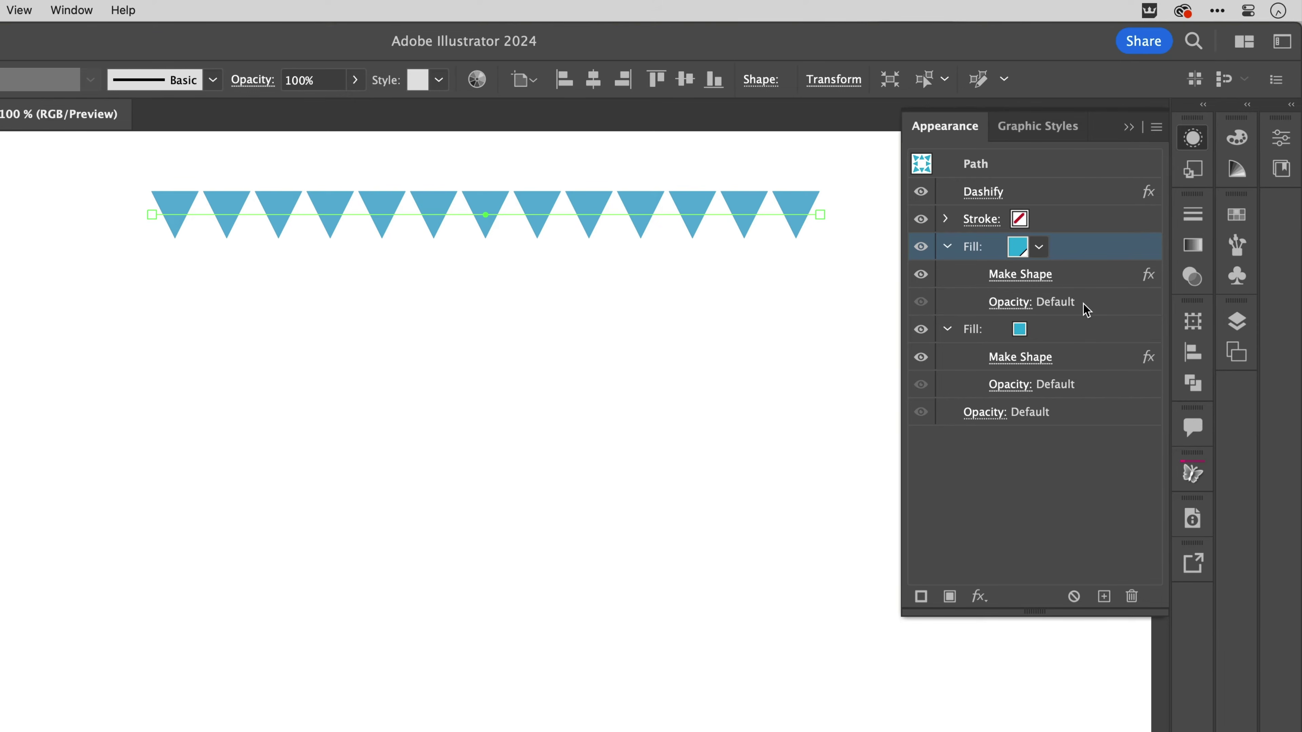
click(1038, 248)
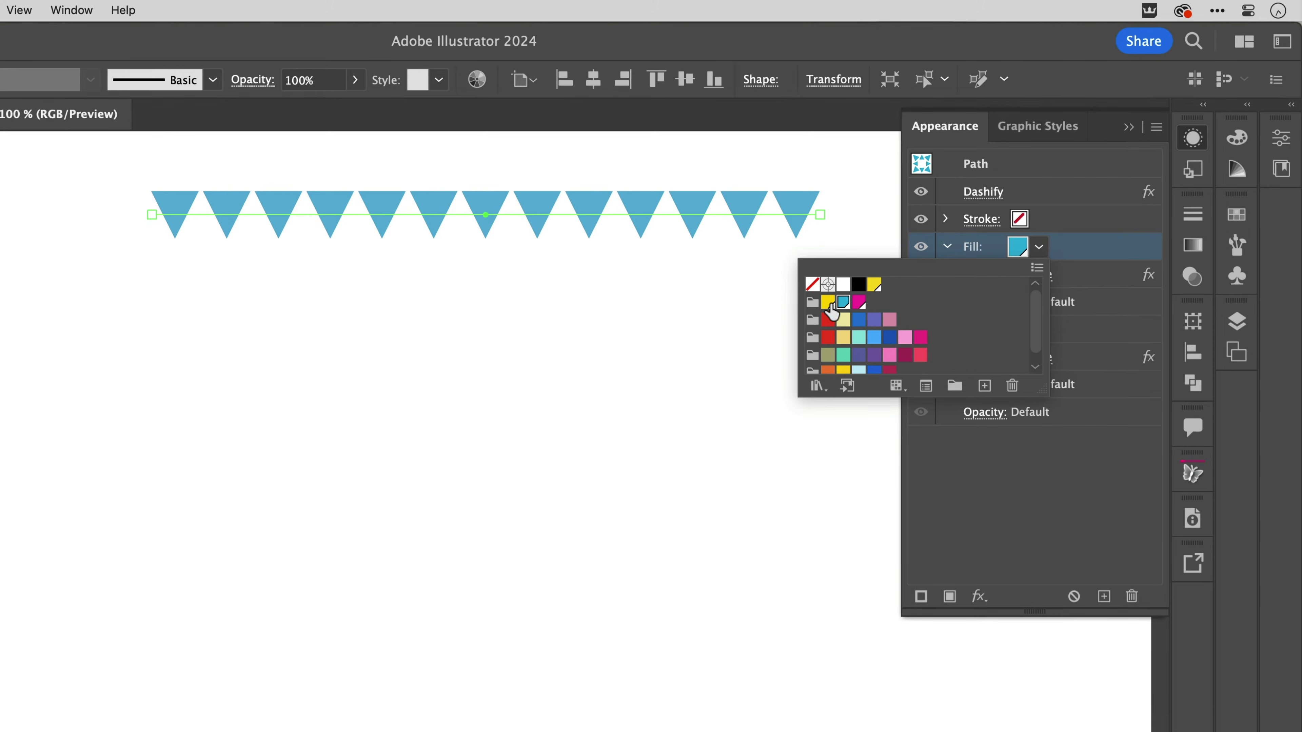
click(827, 302)
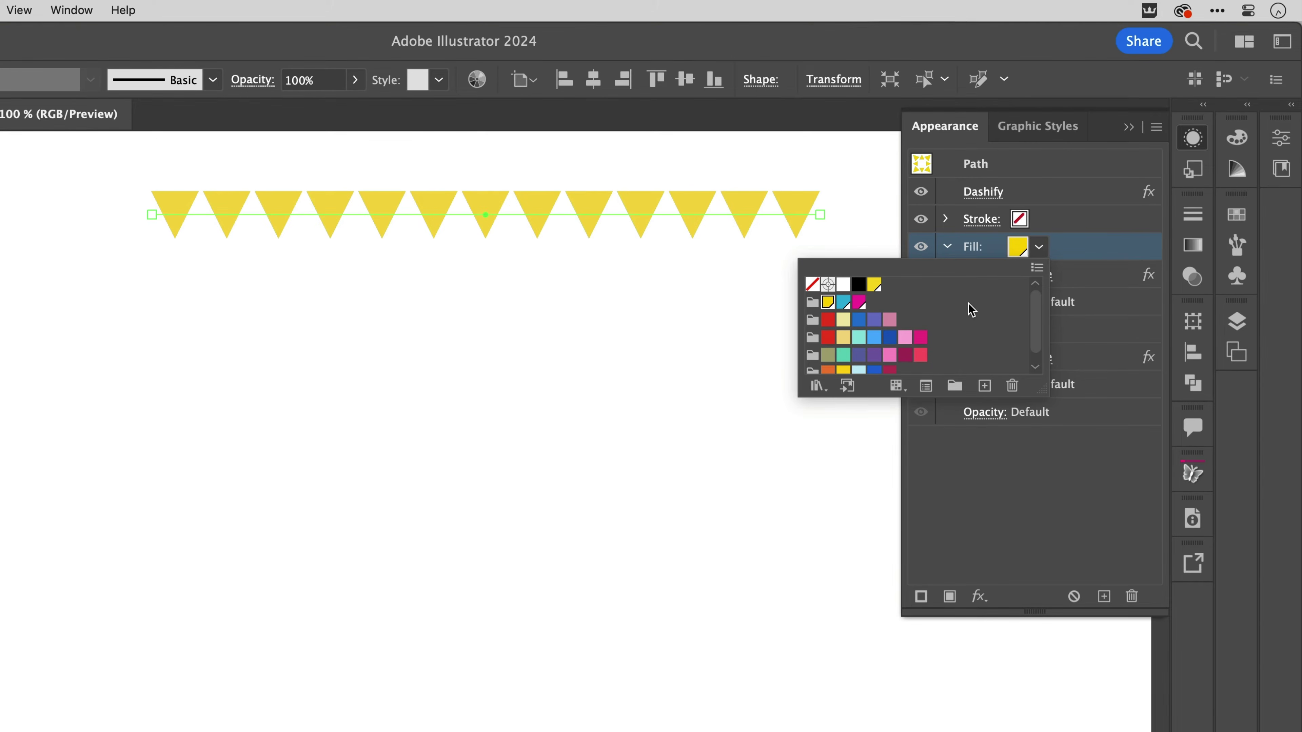
click(1090, 261)
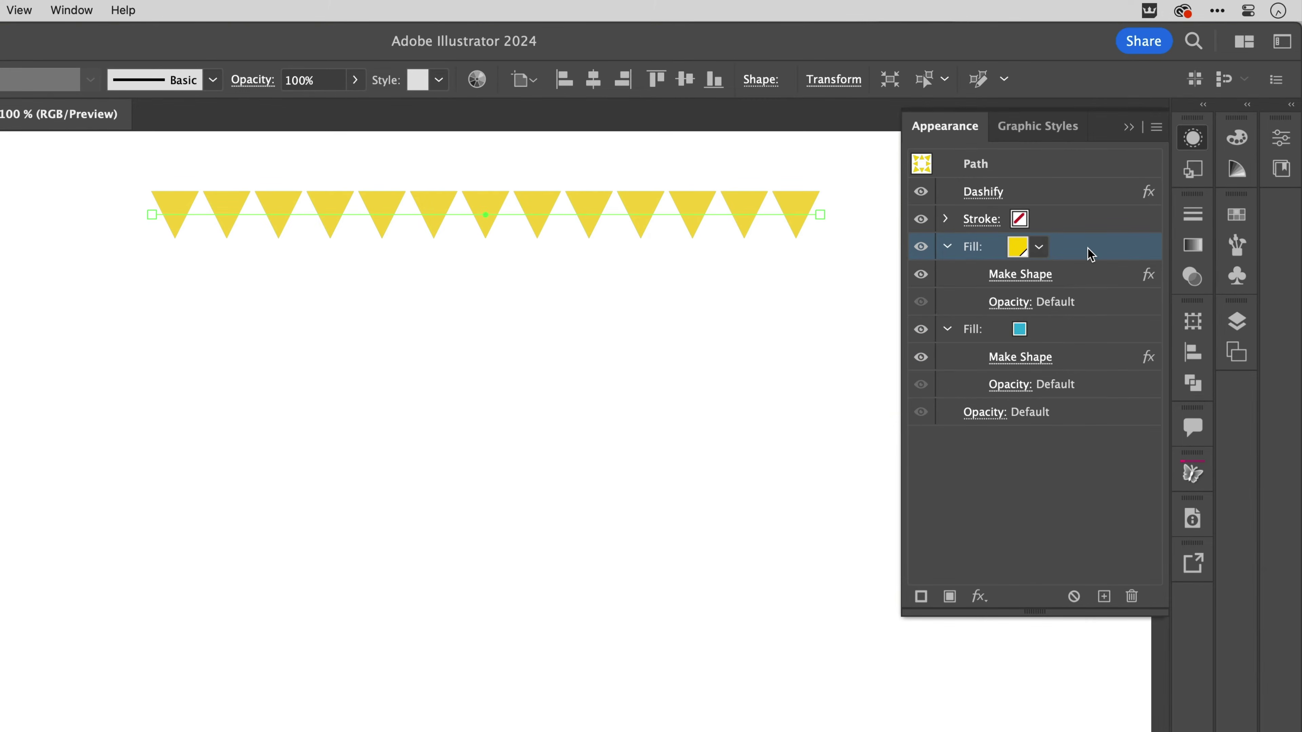
- Set the yellow fill's blending mode to Multiply
click(1020, 303)
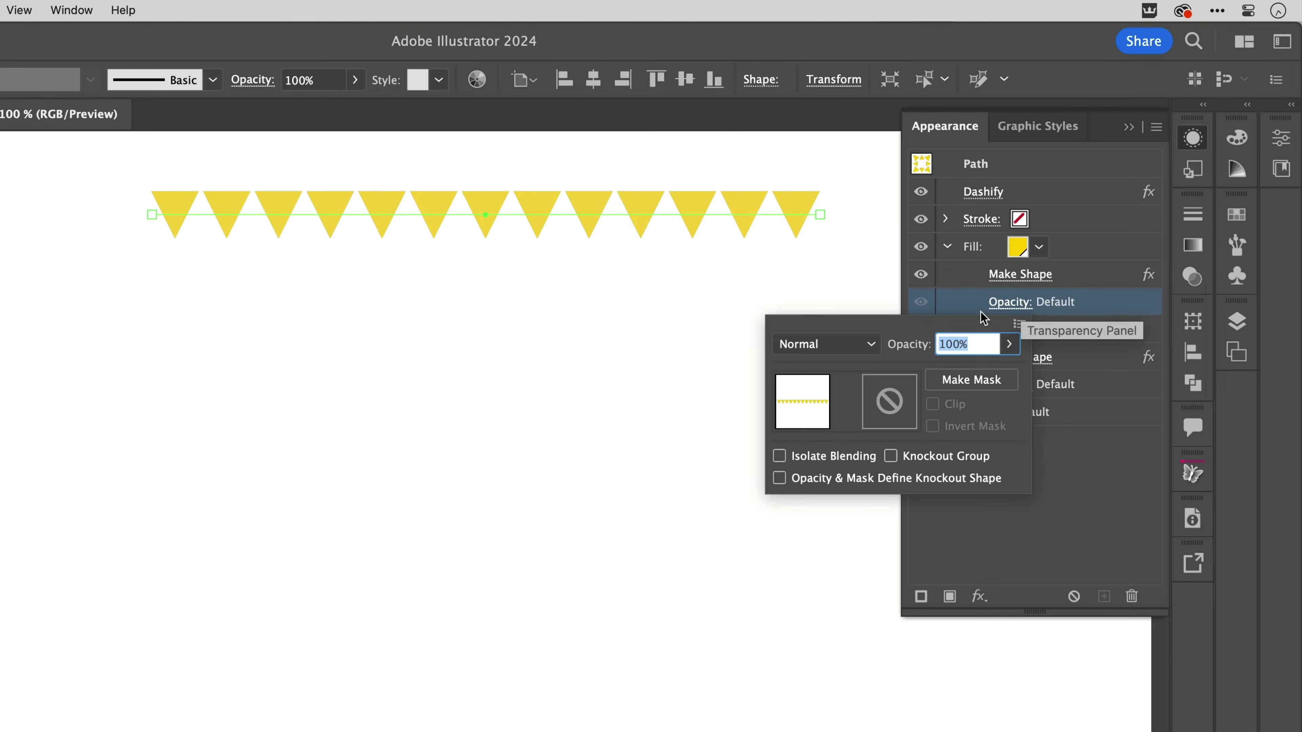
click(857, 358)
click(845, 421)
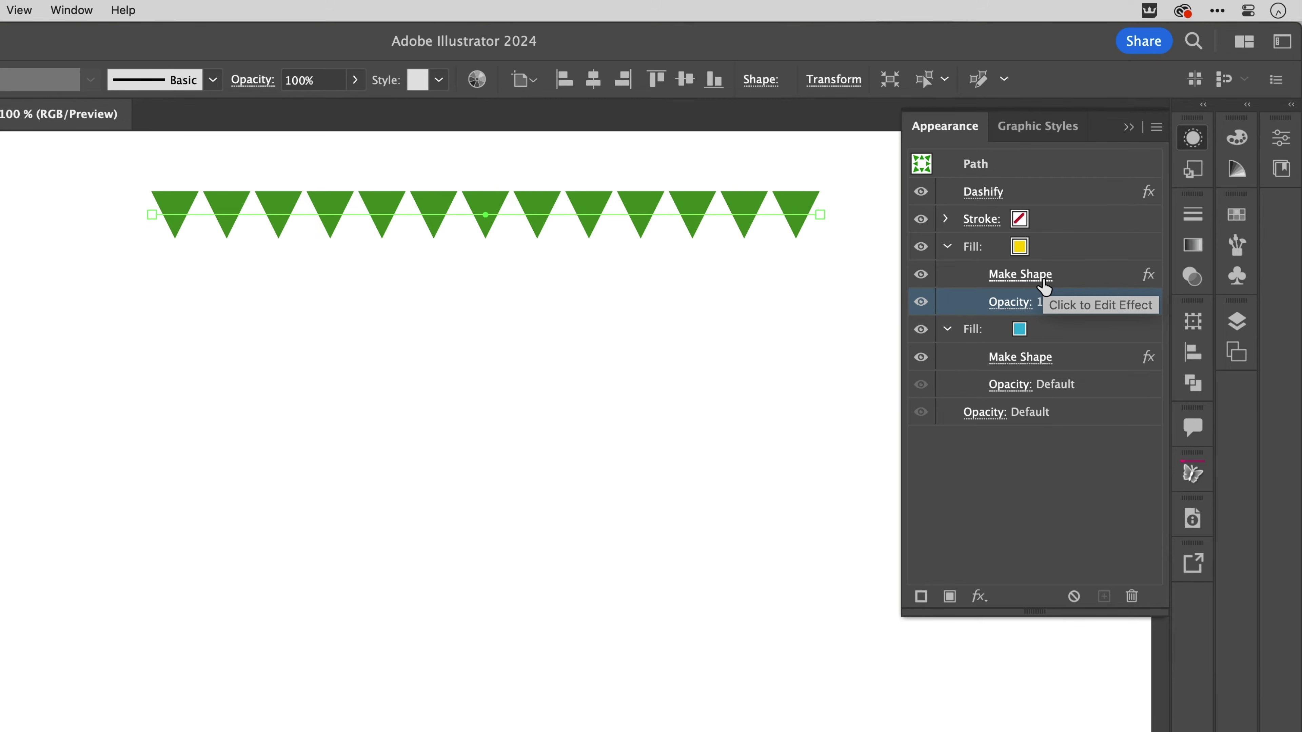
- Set the rotation in the yellow fill's Make Shape effect to -90° and apply it
click(1042, 281)
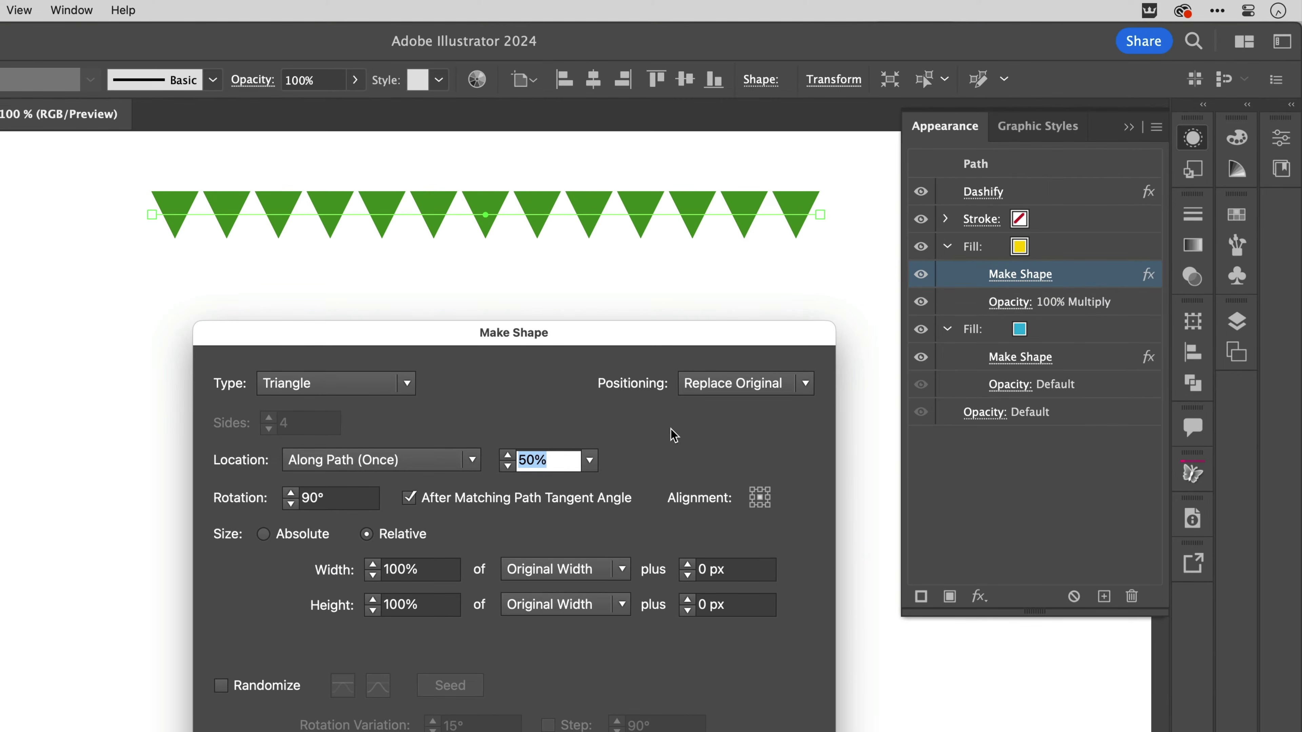
click(303, 498)
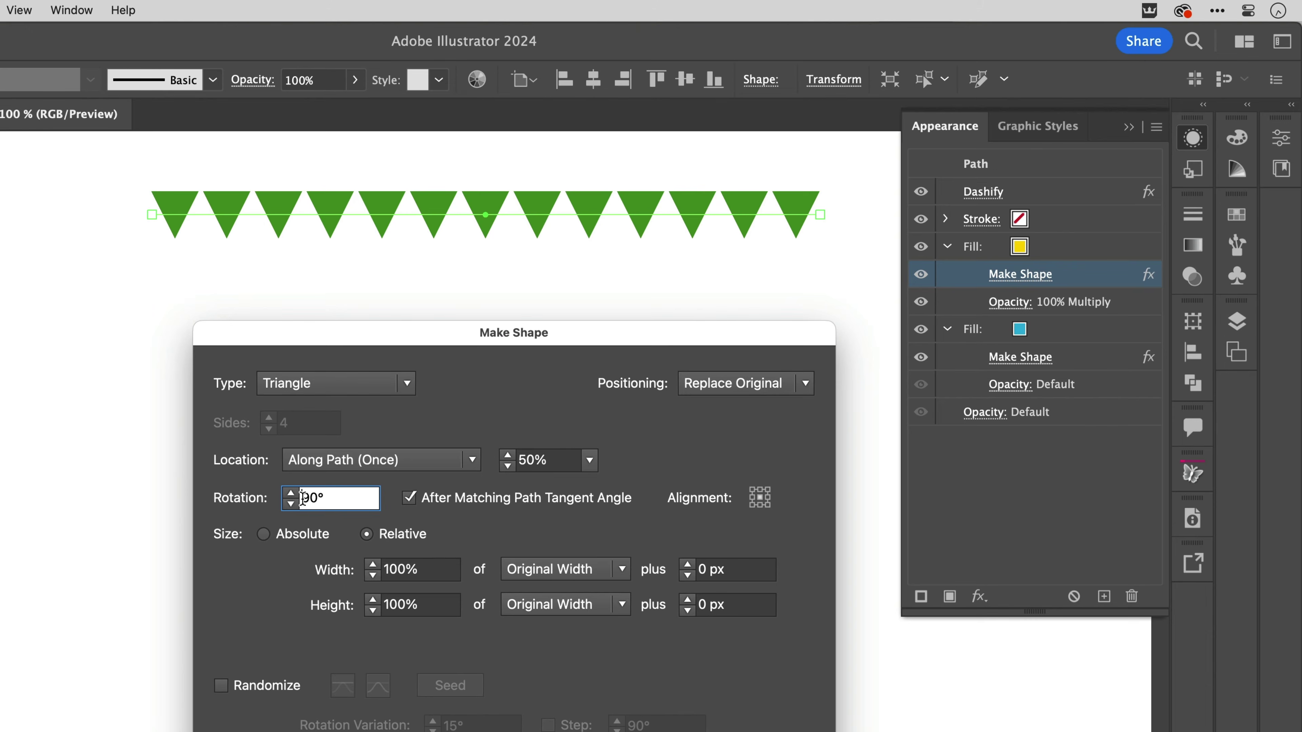
text(-)
key(Tab)
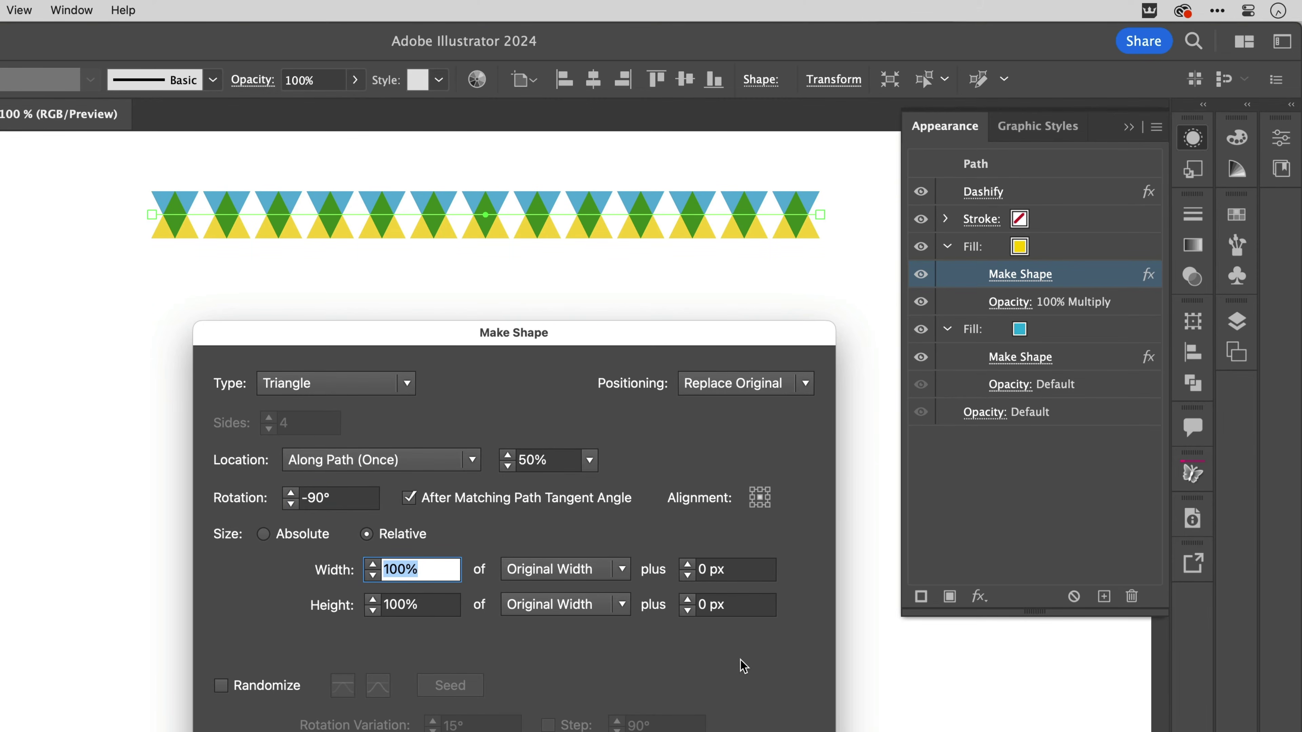
key(Return)
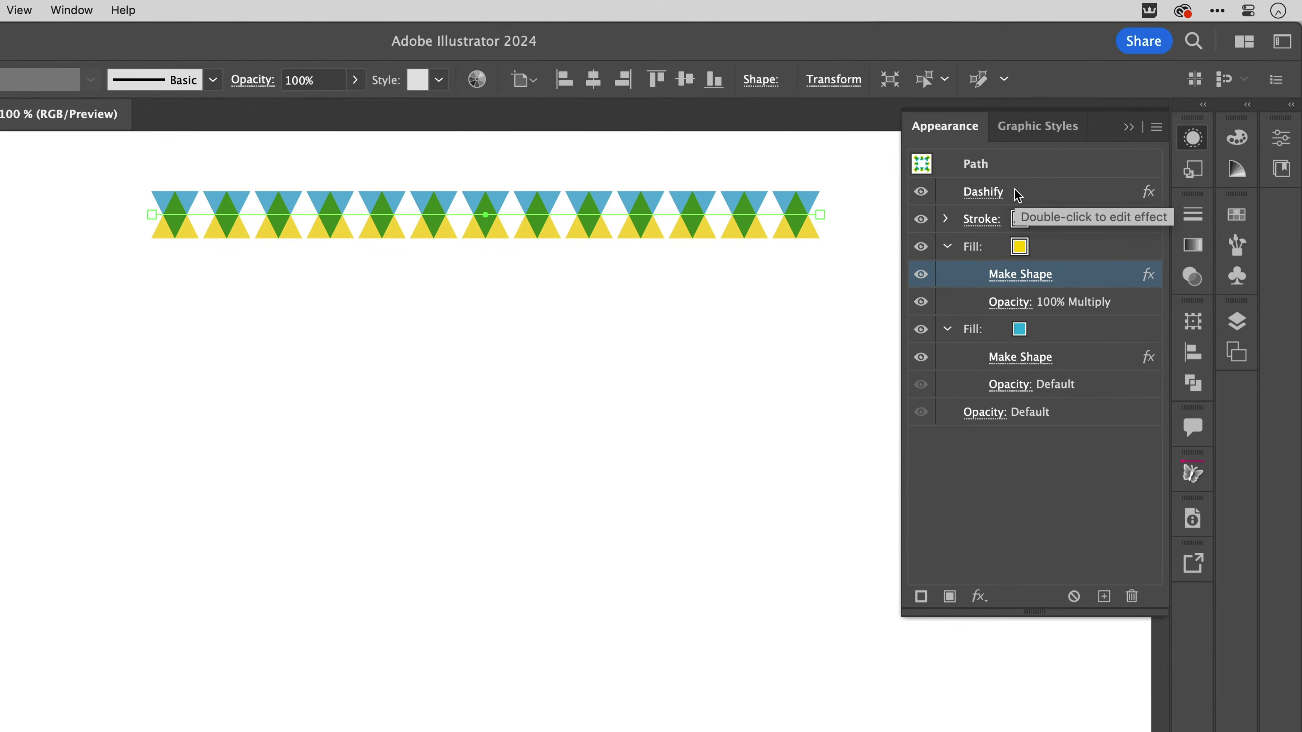
- Hide the Dashify effect briefly and show it again to compare the line with and without it
click(920, 192)
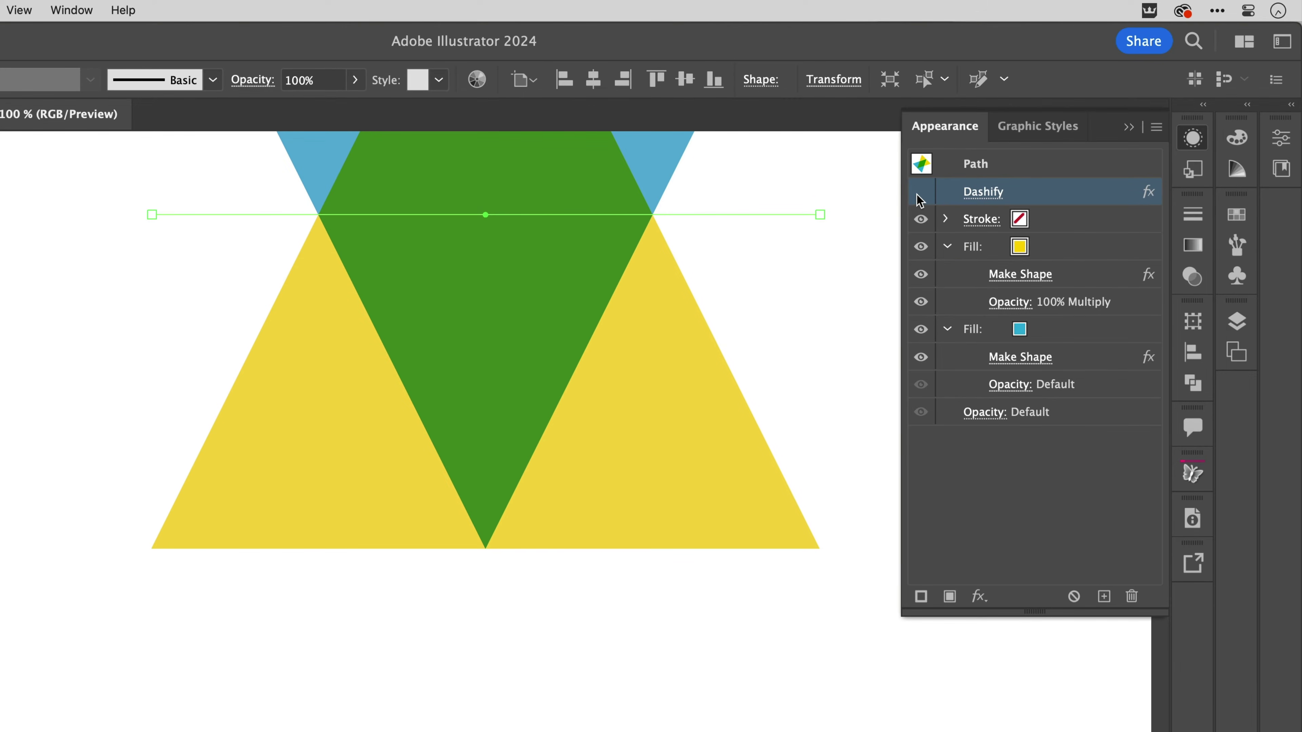
click(918, 195)
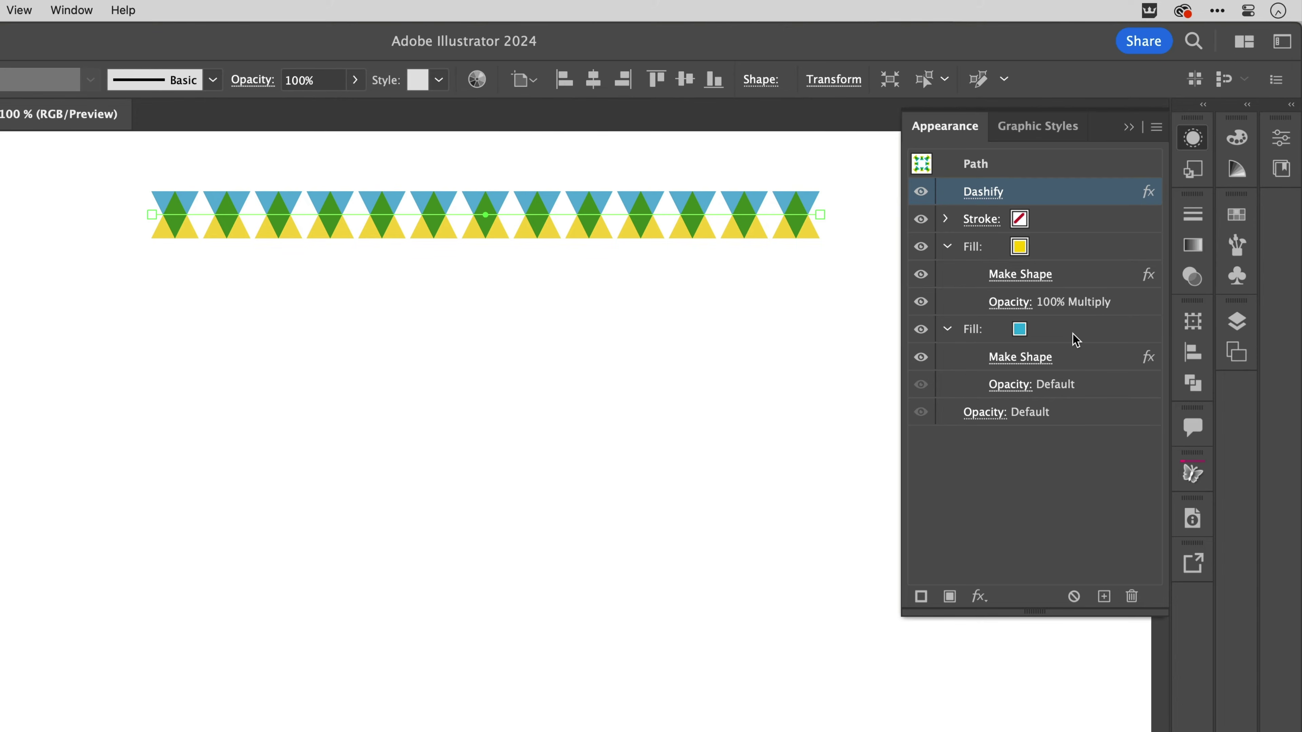
- Duplicate the yellow Multiply fill with its Make Shape effect and colour the upper copy magenta
click(1078, 251)
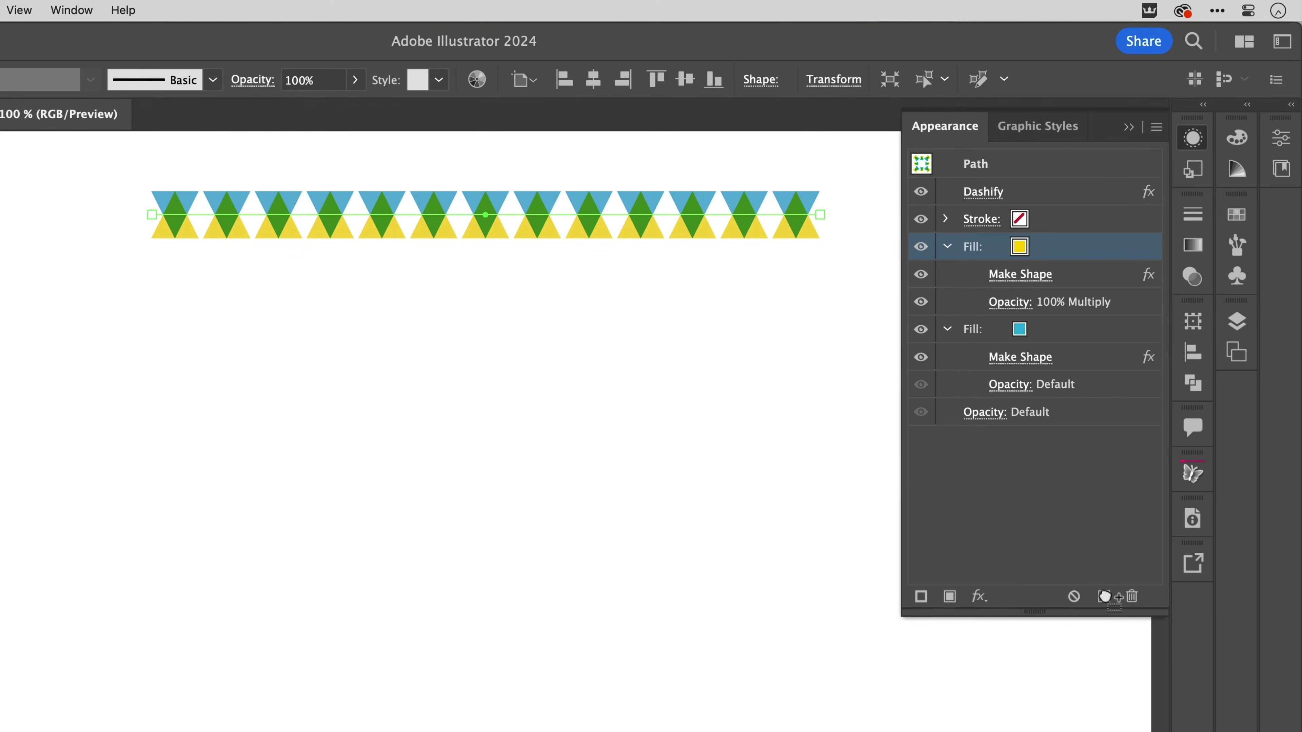
click(1103, 595)
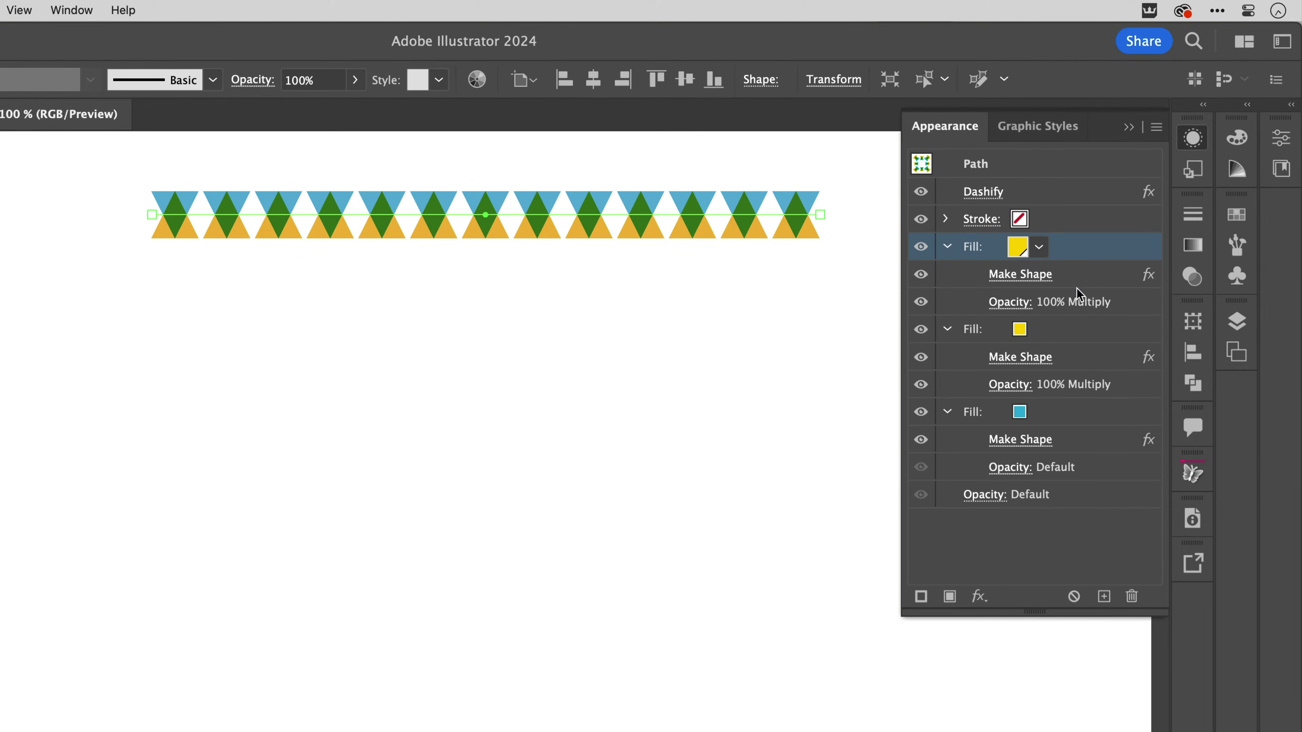
click(1038, 246)
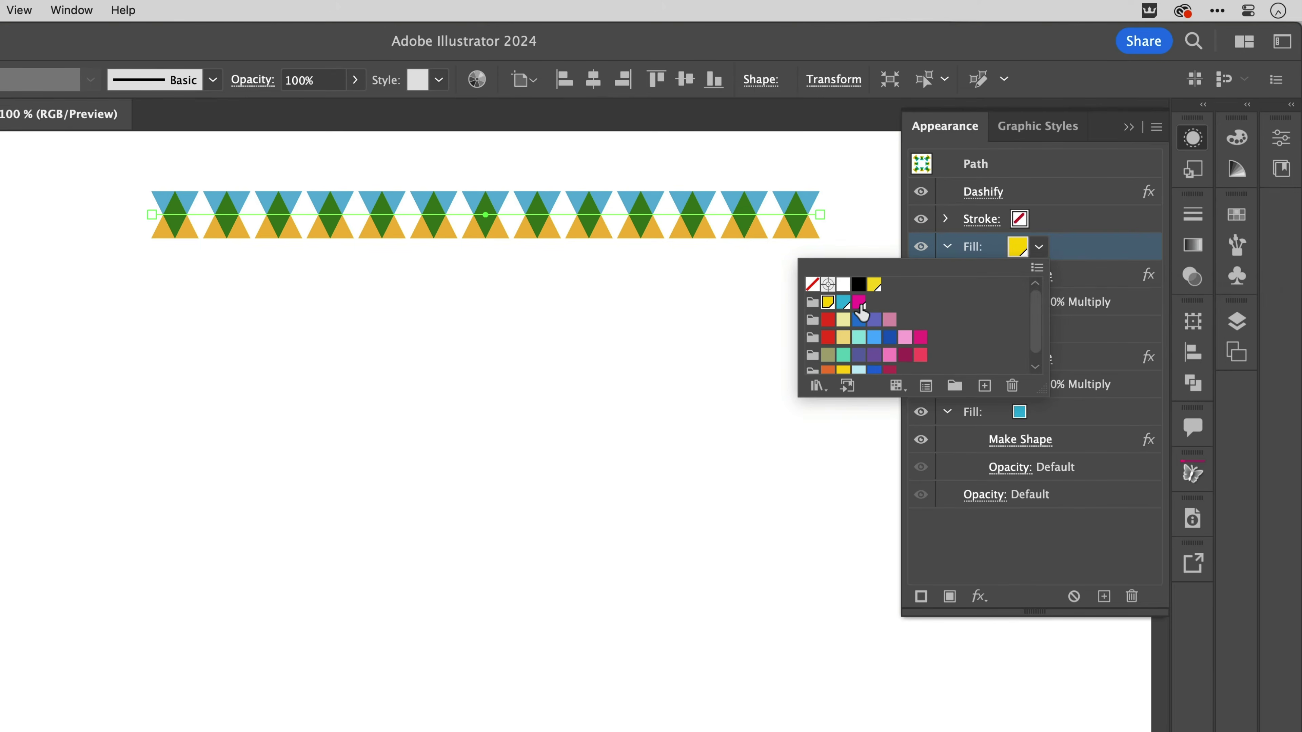
click(859, 303)
click(1062, 250)
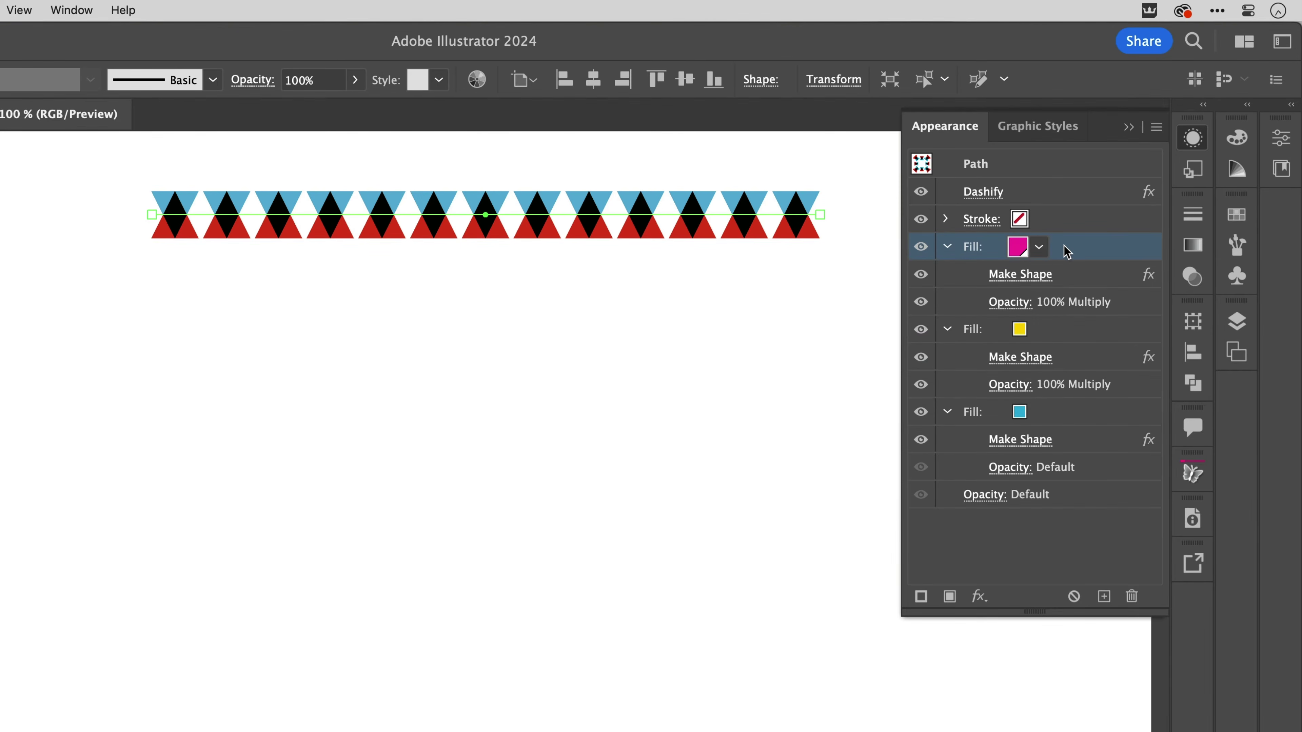
- Change the magenta fill's Make Shape effect to a square rotated 45°
click(1043, 279)
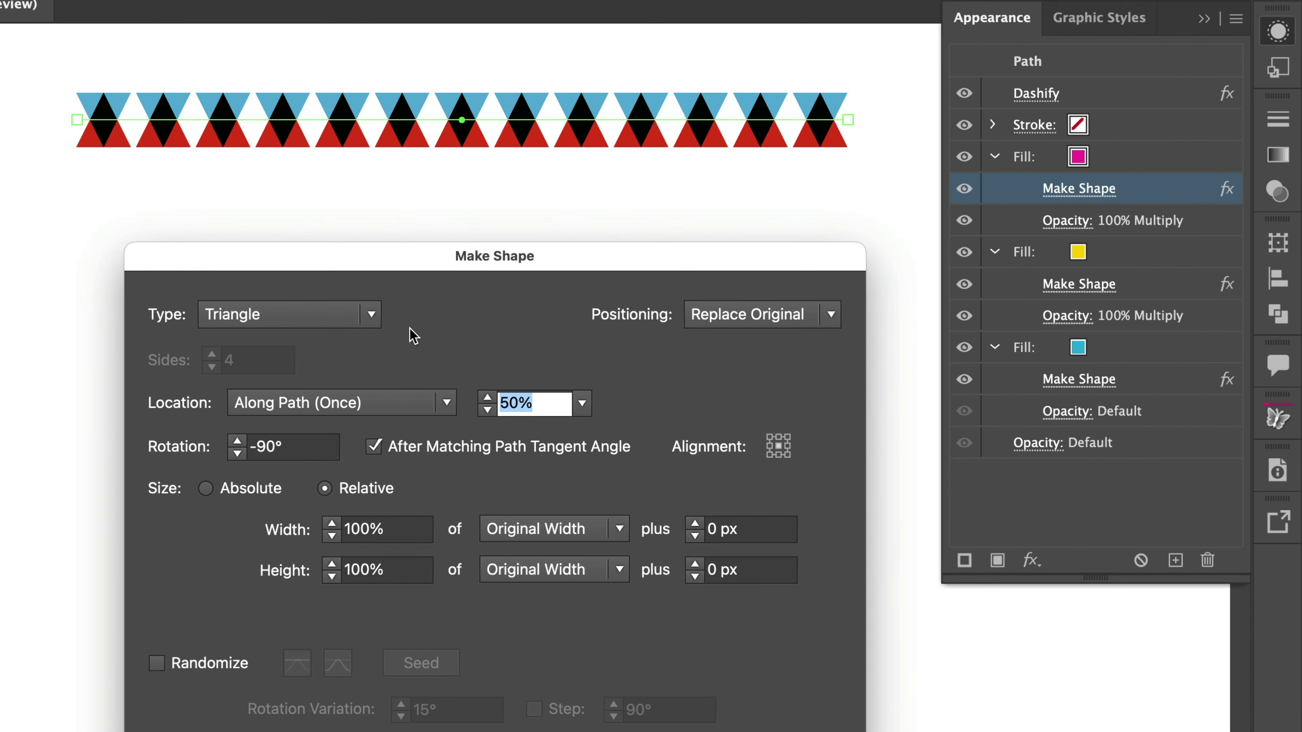
click(406, 383)
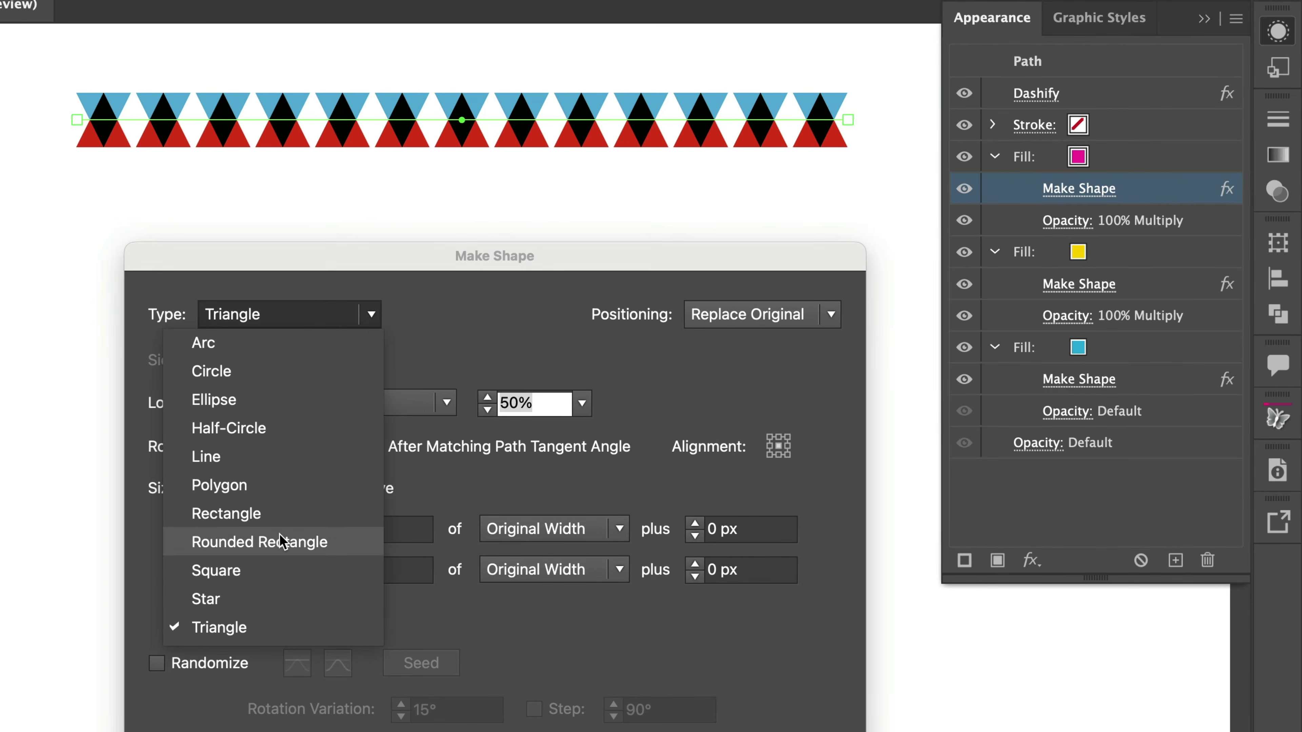
click(266, 572)
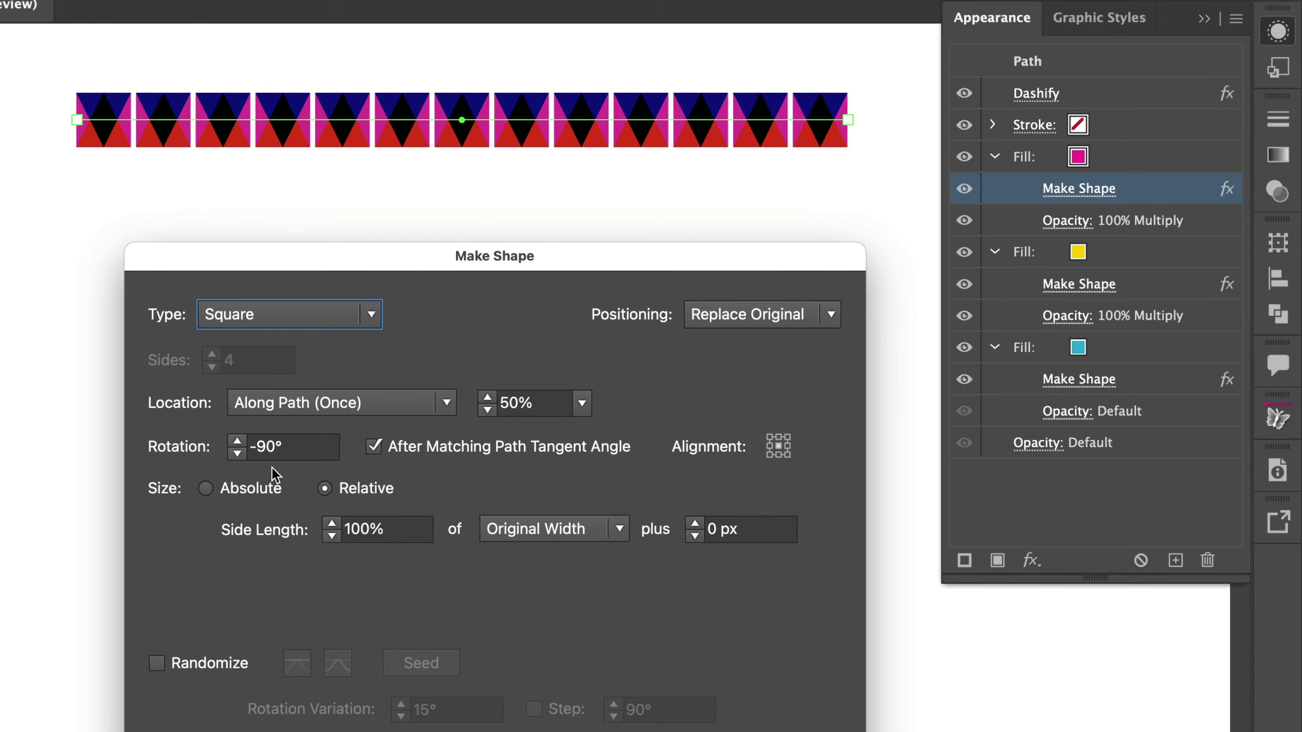
click(249, 444)
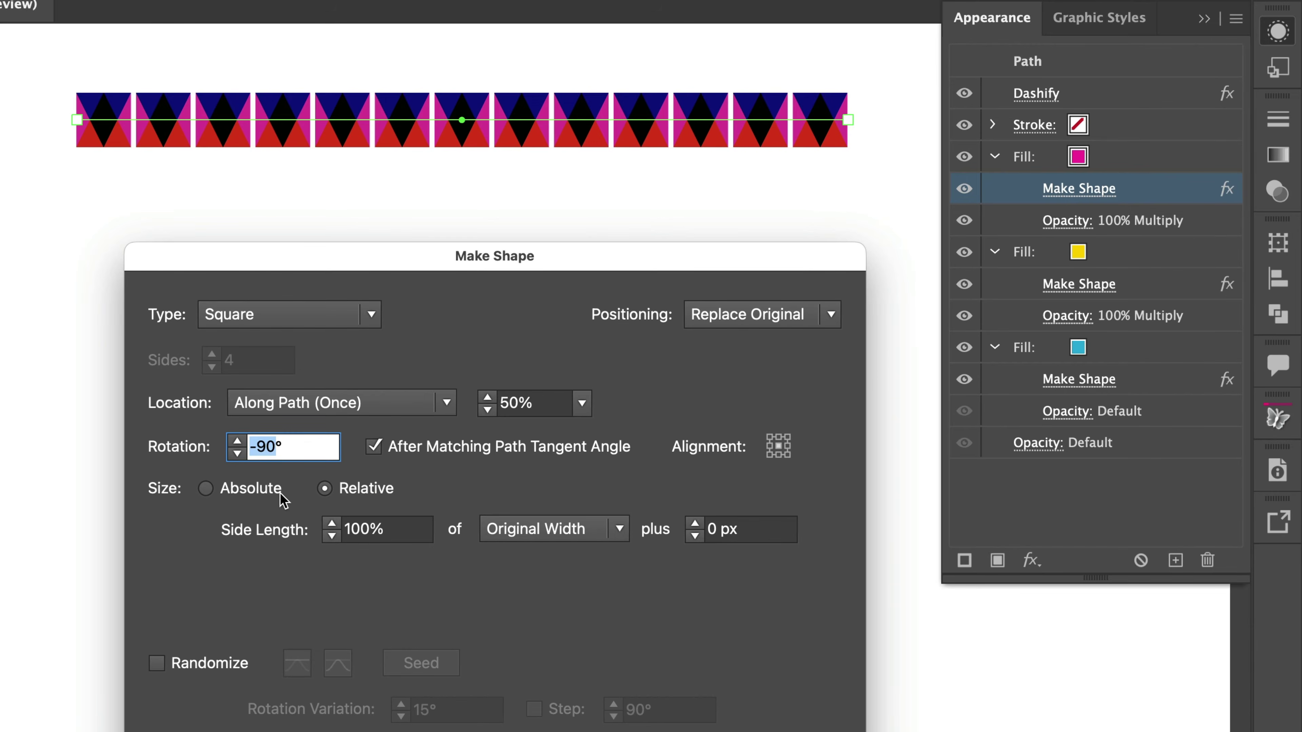
text(45)
key(Tab)
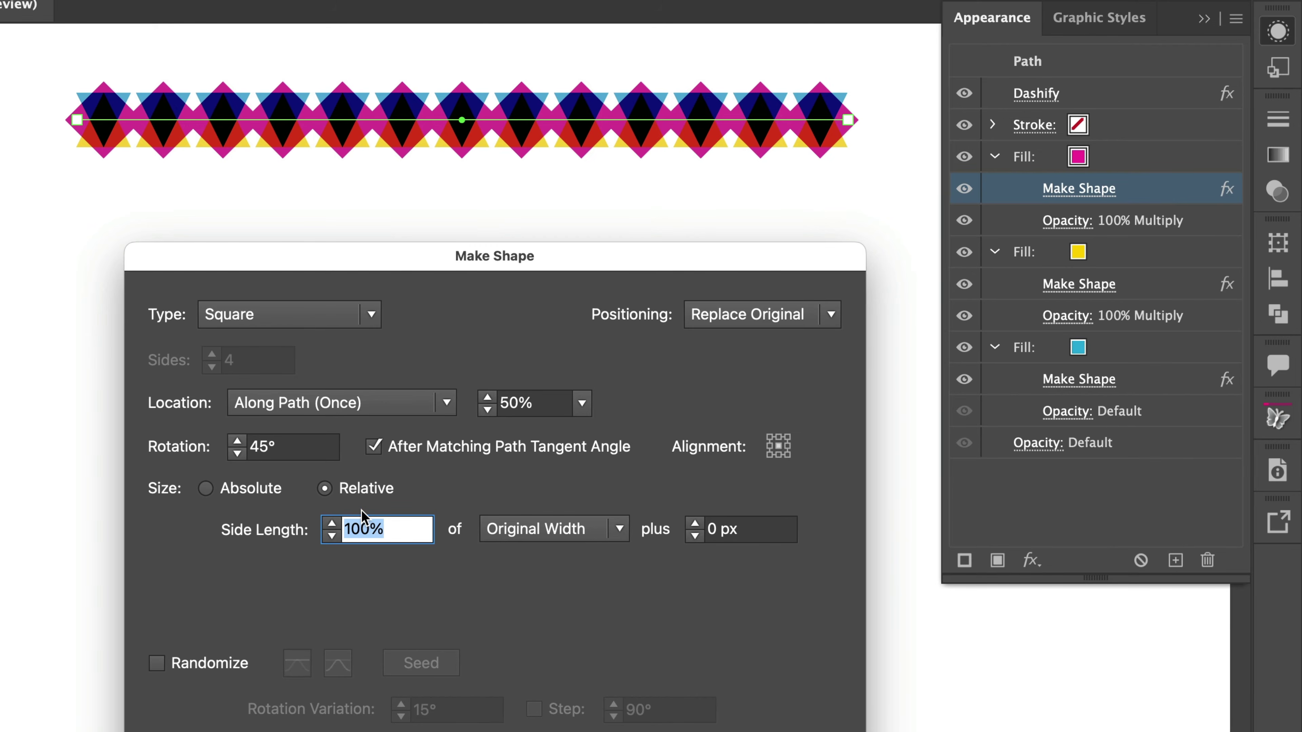
- Switch the magenta squares to absolute sizing and reduce their side length to 16 px
click(206, 490)
click(332, 535)
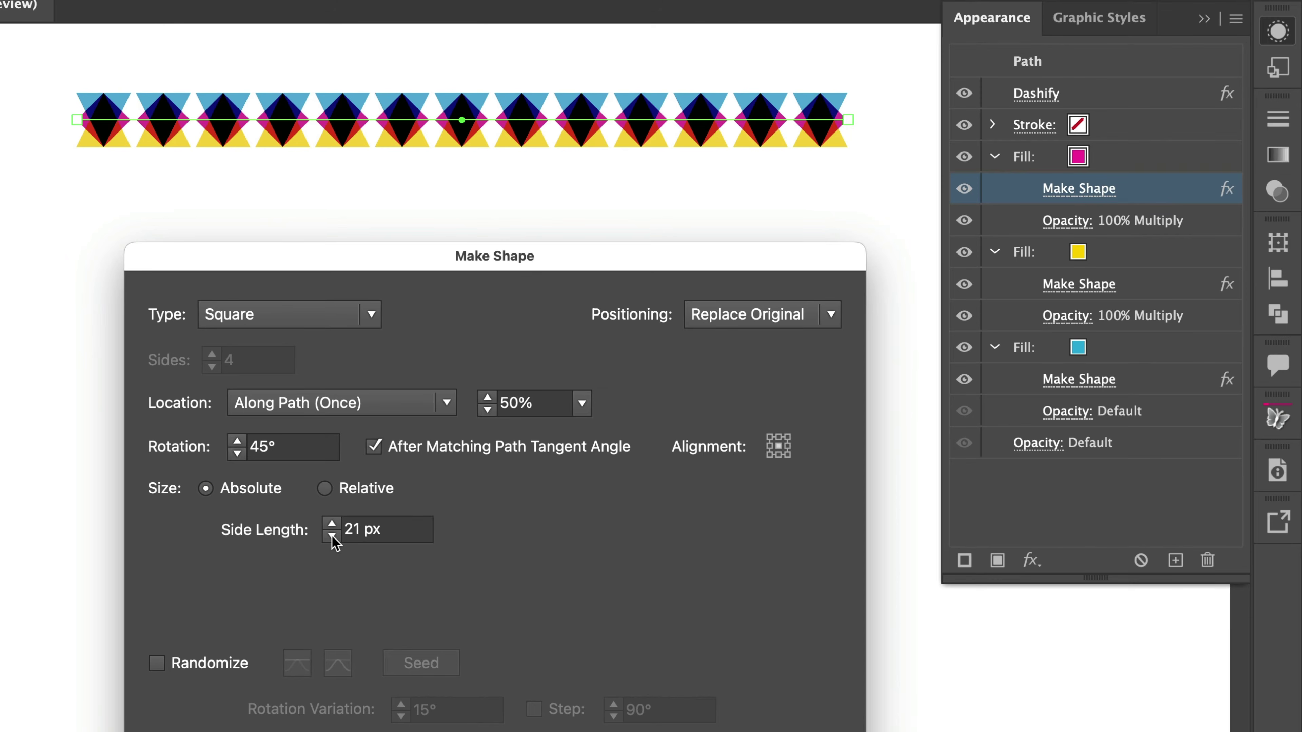
click(332, 535)
click(333, 535)
click(332, 535)
click(332, 535)
click(332, 535)
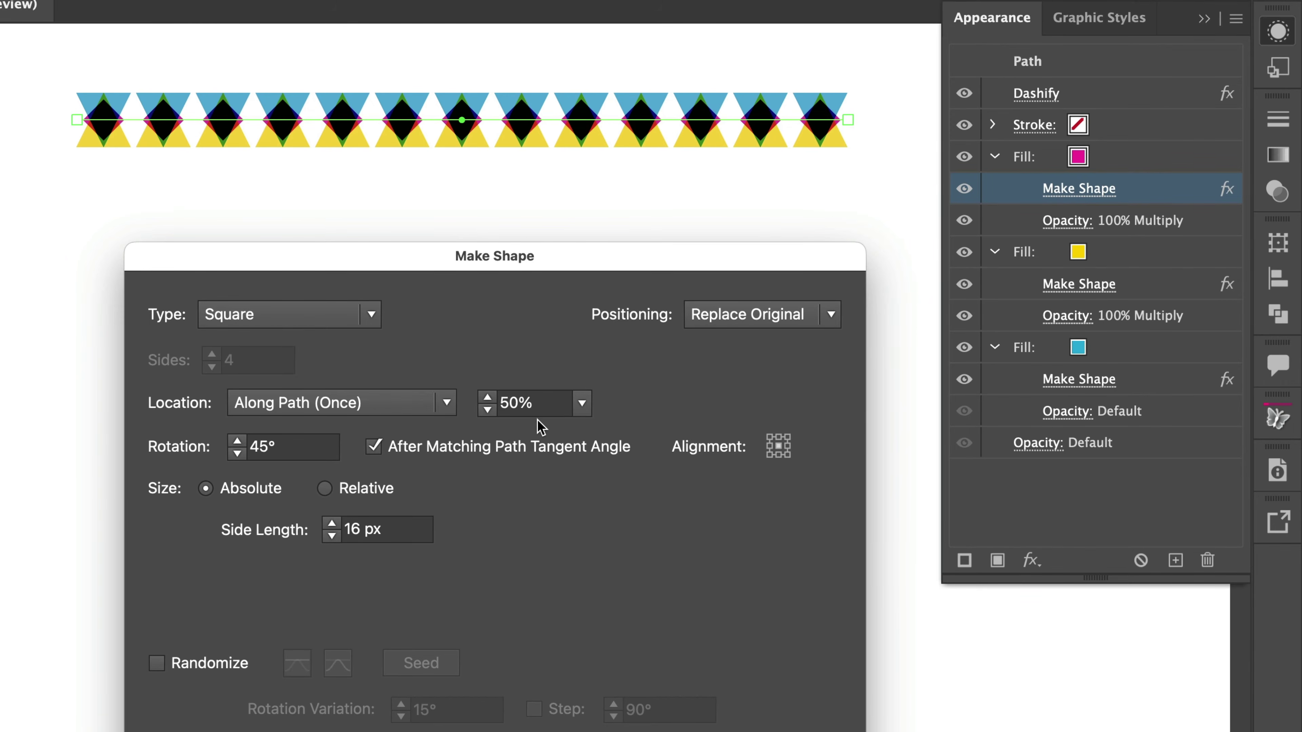
- Try the magenta squares at 0% and 100% along each dash, and return them to 50%
click(581, 403)
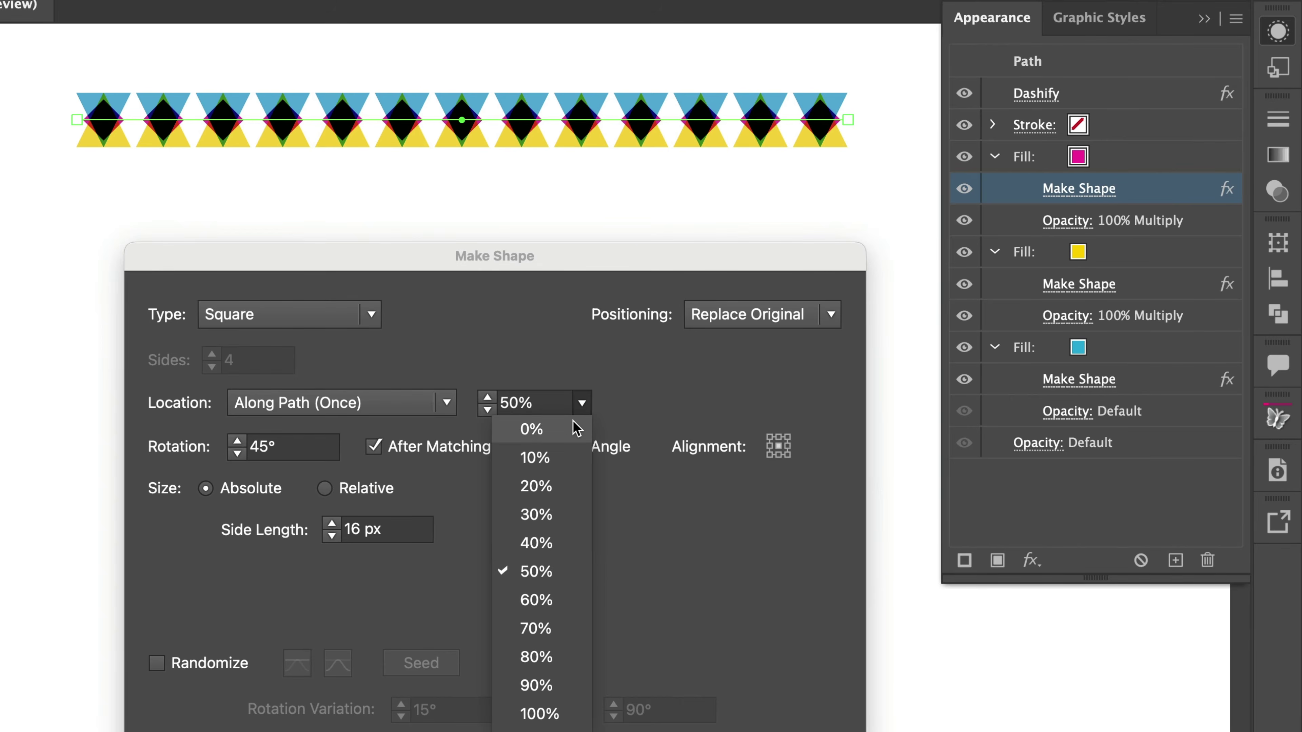
click(574, 430)
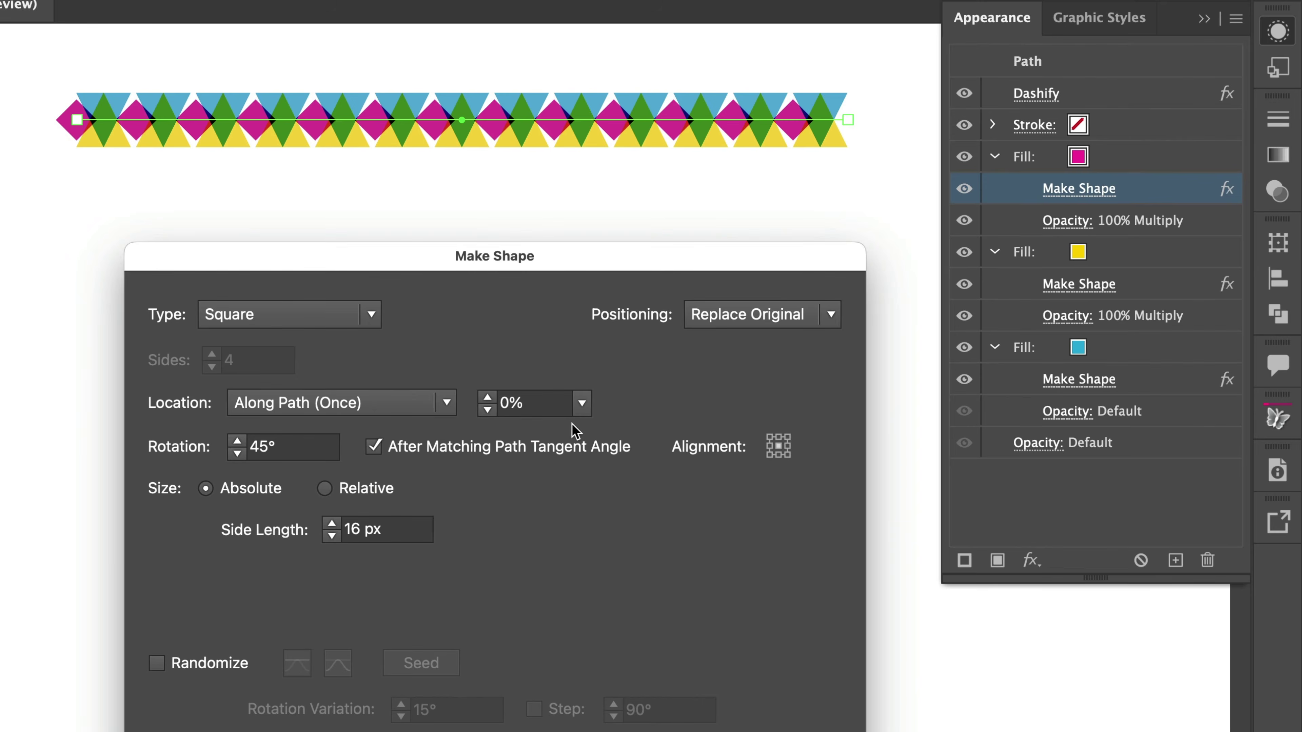
click(581, 403)
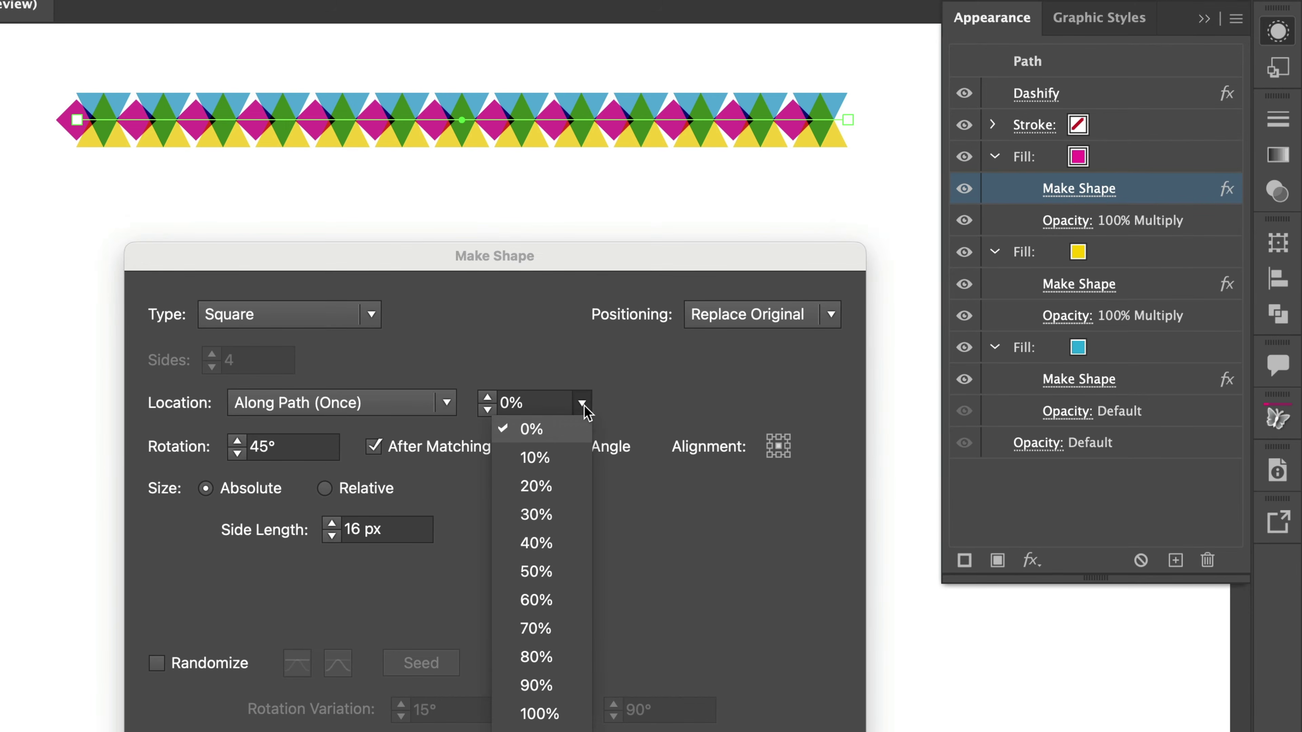
click(566, 715)
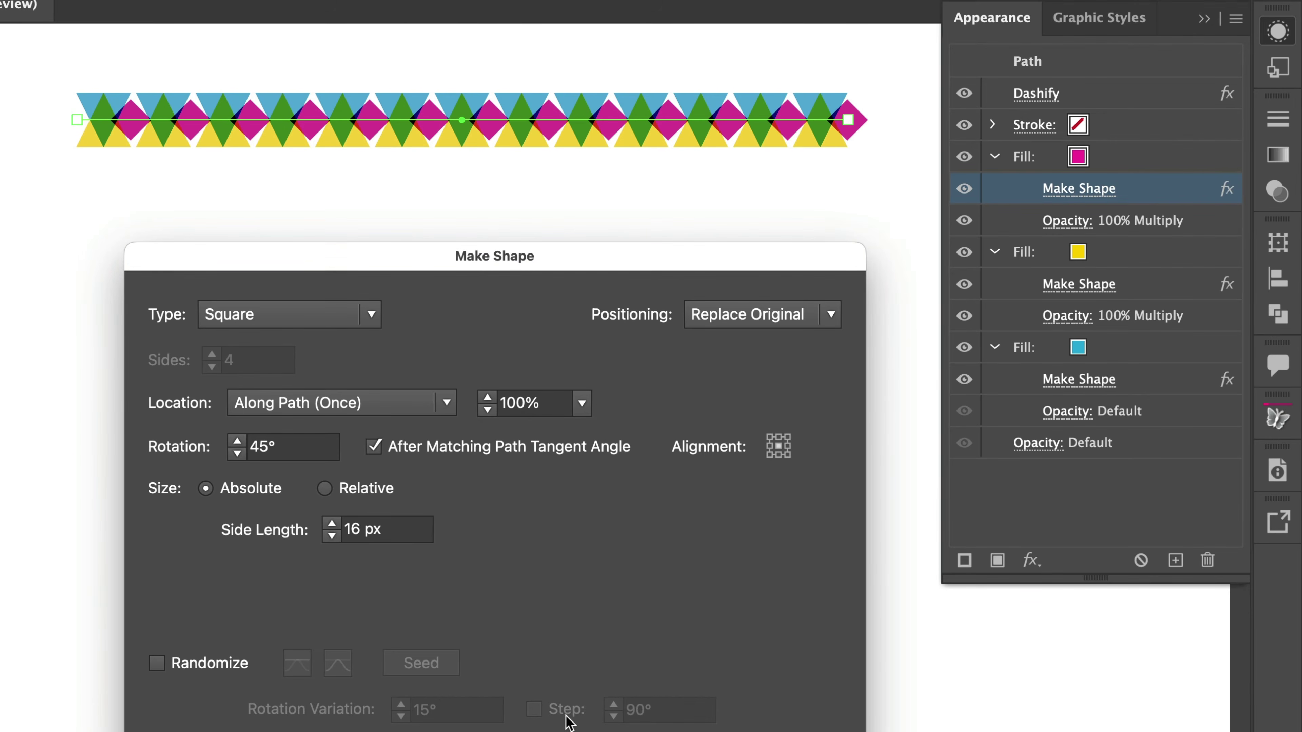
click(582, 404)
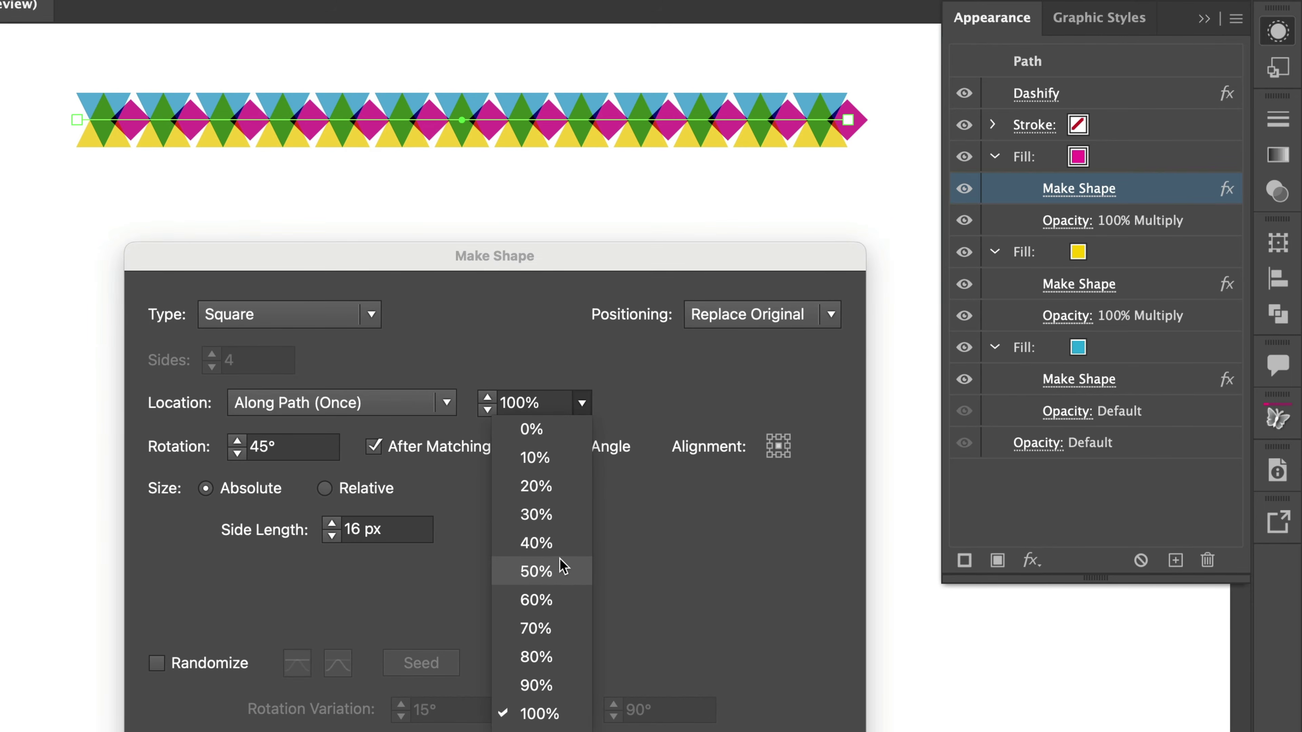
click(562, 576)
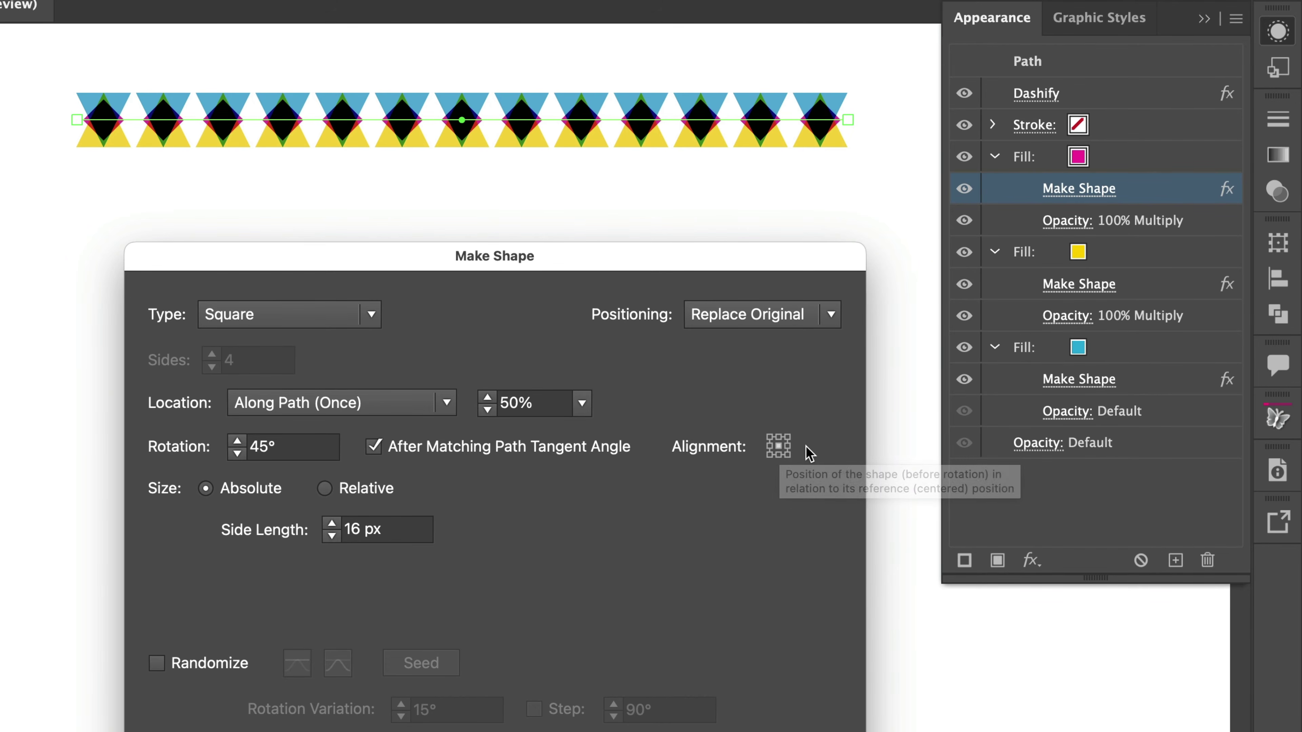
- Try different alignment points for the magenta squares and settle on the bottom-right alignment point
click(769, 445)
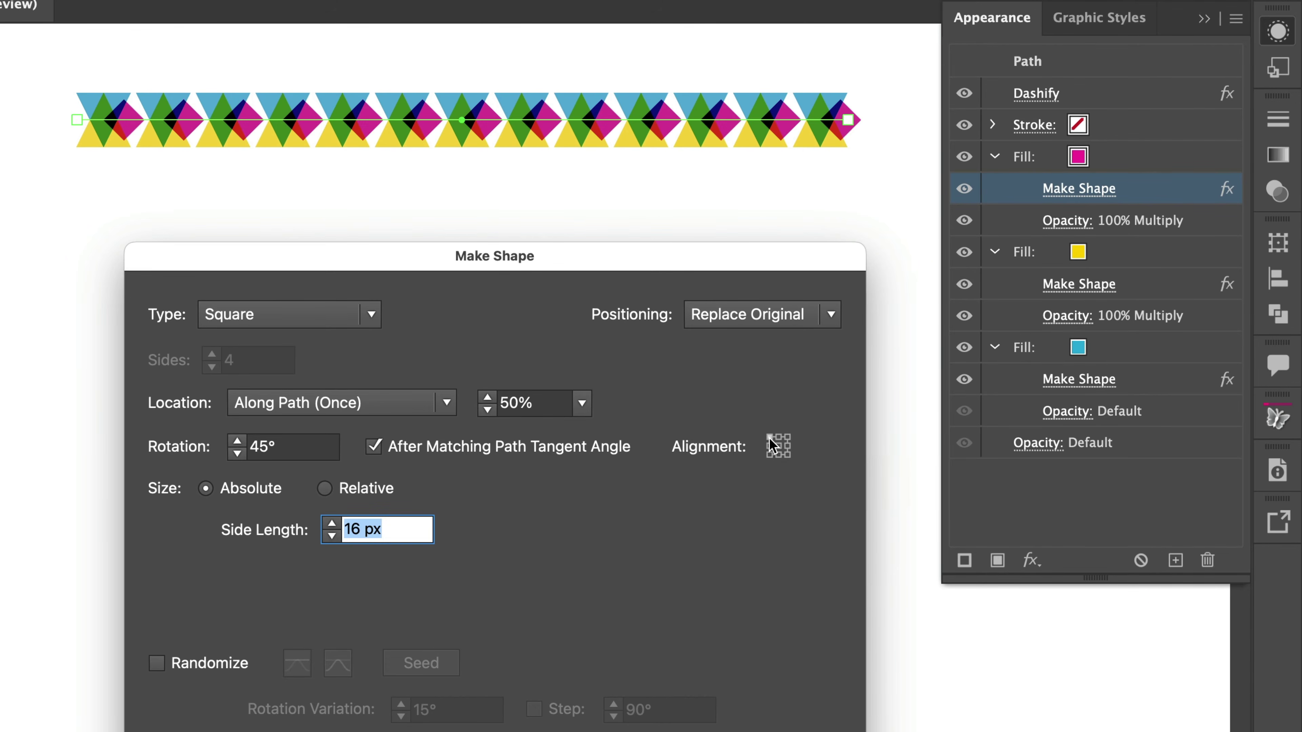
click(778, 437)
click(787, 437)
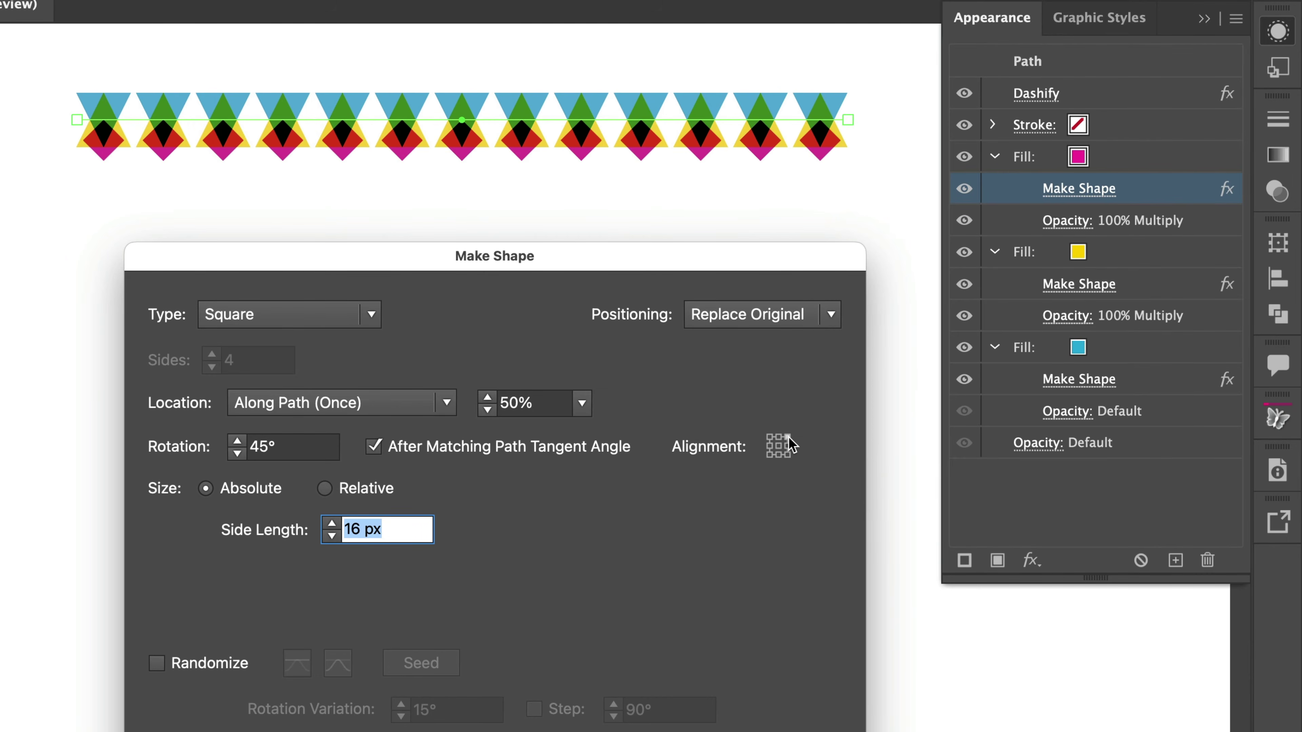
click(787, 446)
click(787, 455)
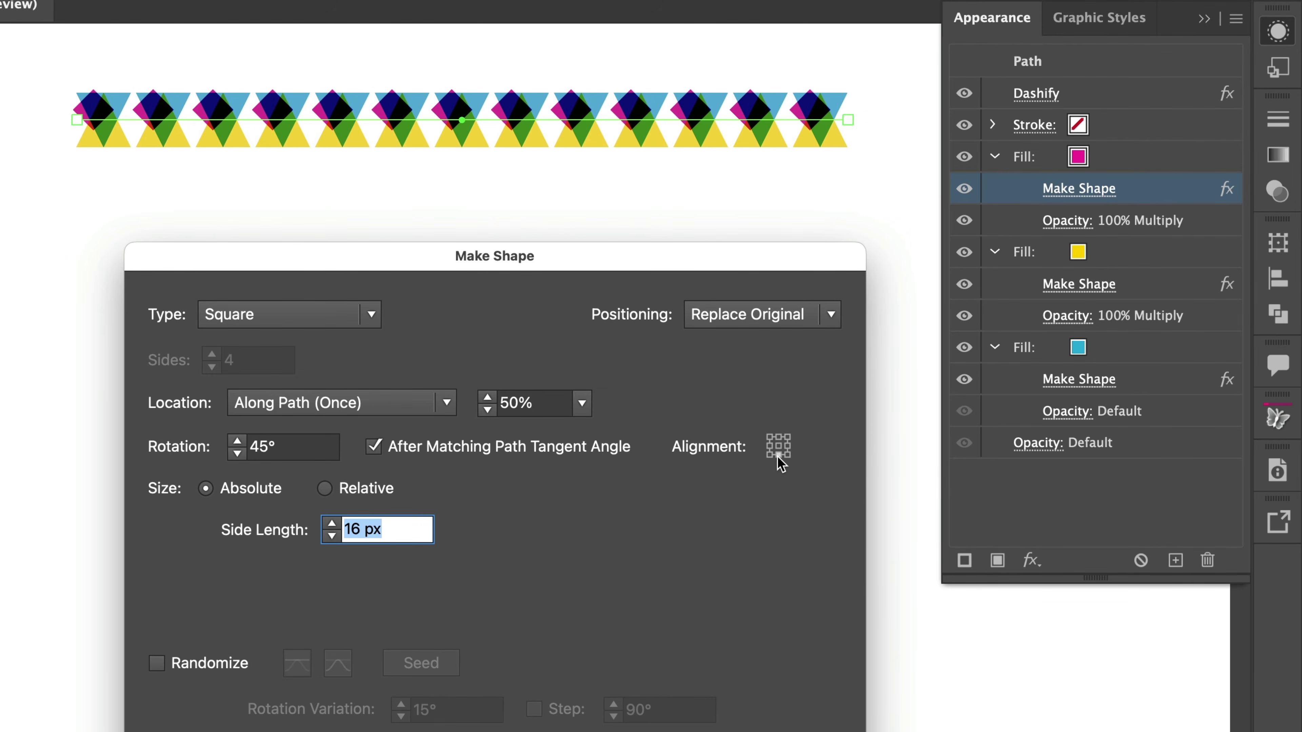
click(788, 455)
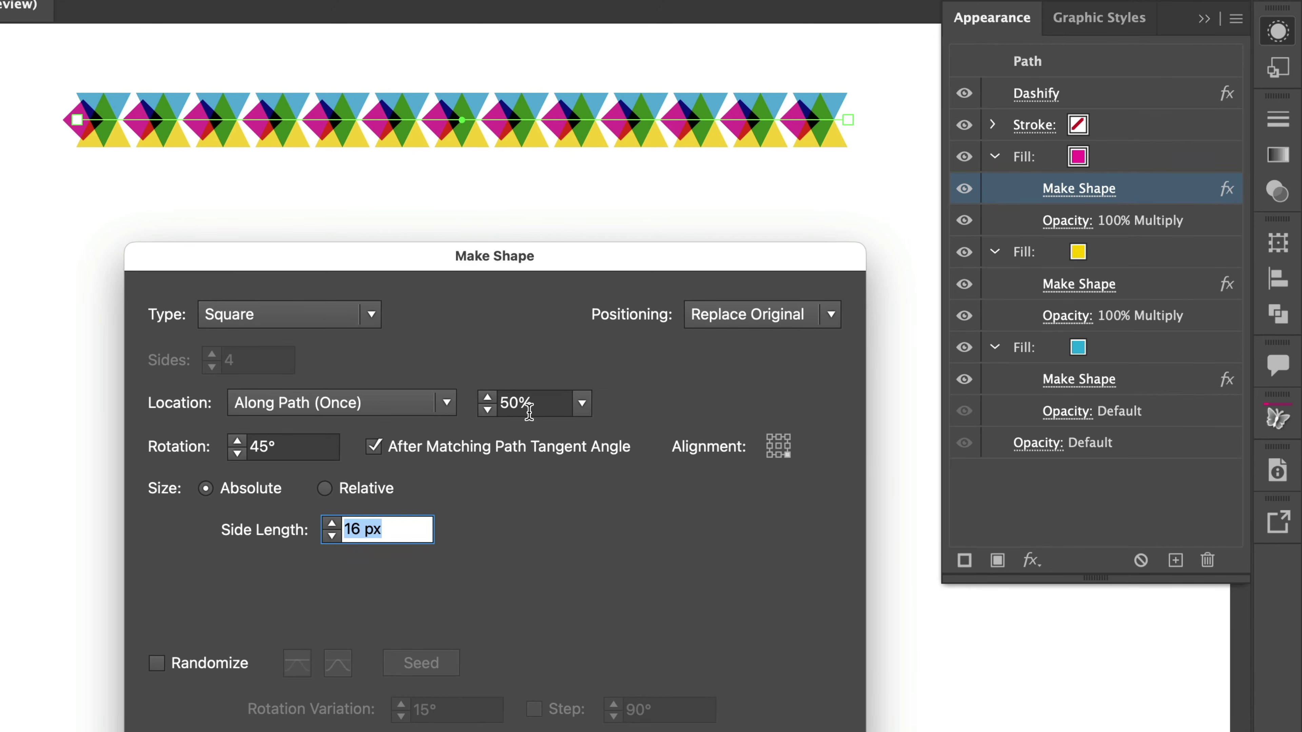
- Set the magenta squares' location along the path to 33% and apply the Make Shape changes
click(511, 404)
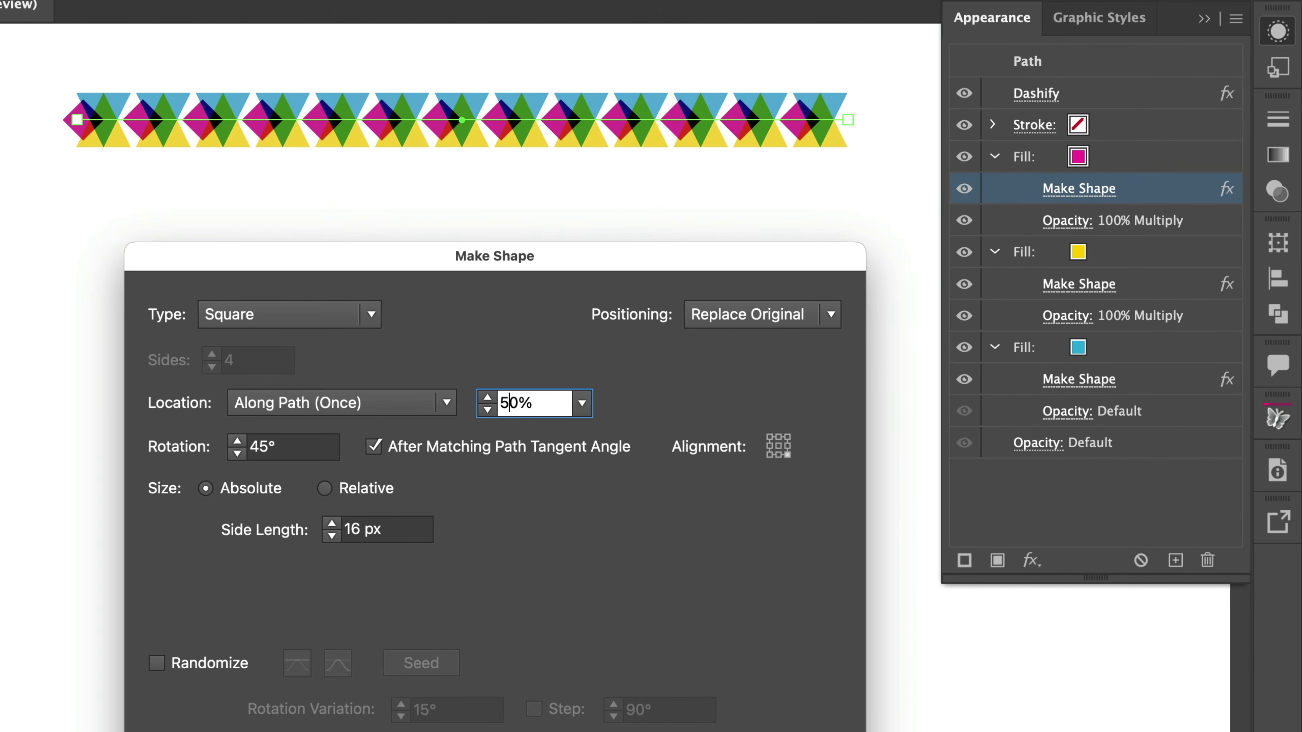
key(BackSpace)
text(4)
key(Down)
key(Down)
key(Down)
key(Down)
key(Down)
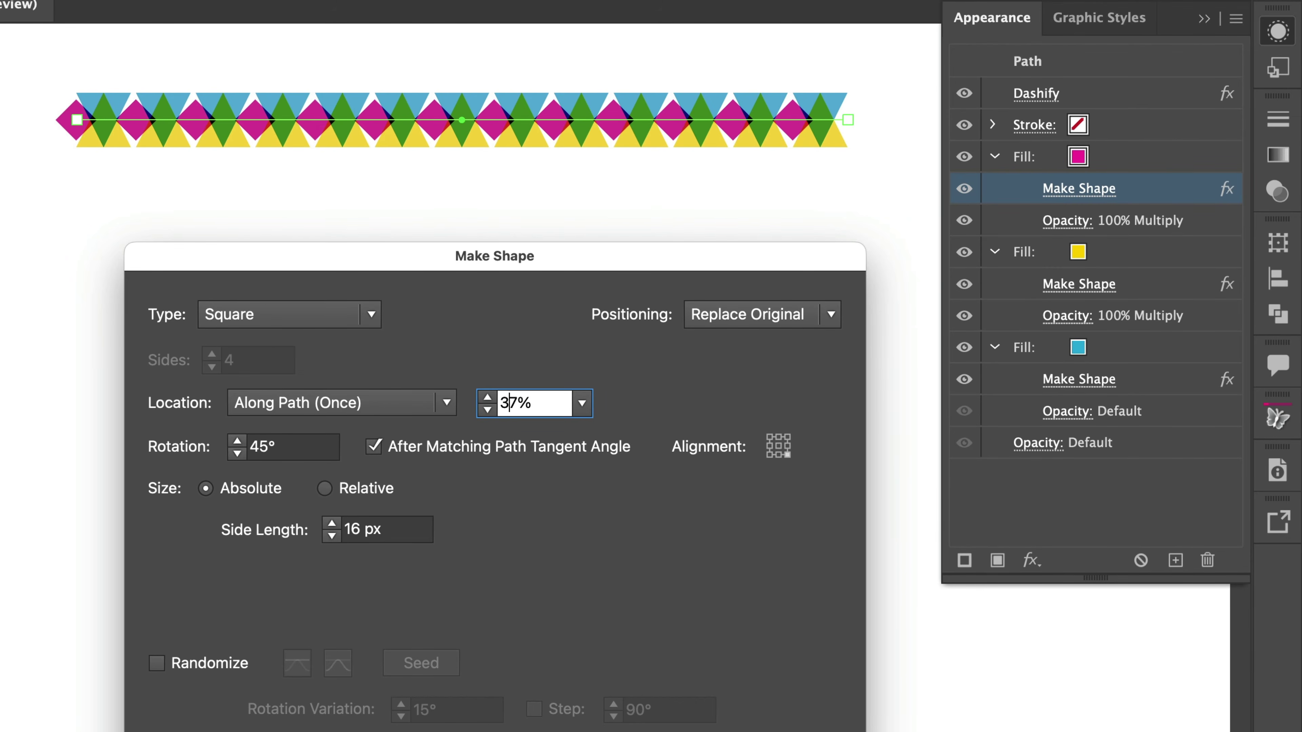
key(Down)
key(Down)
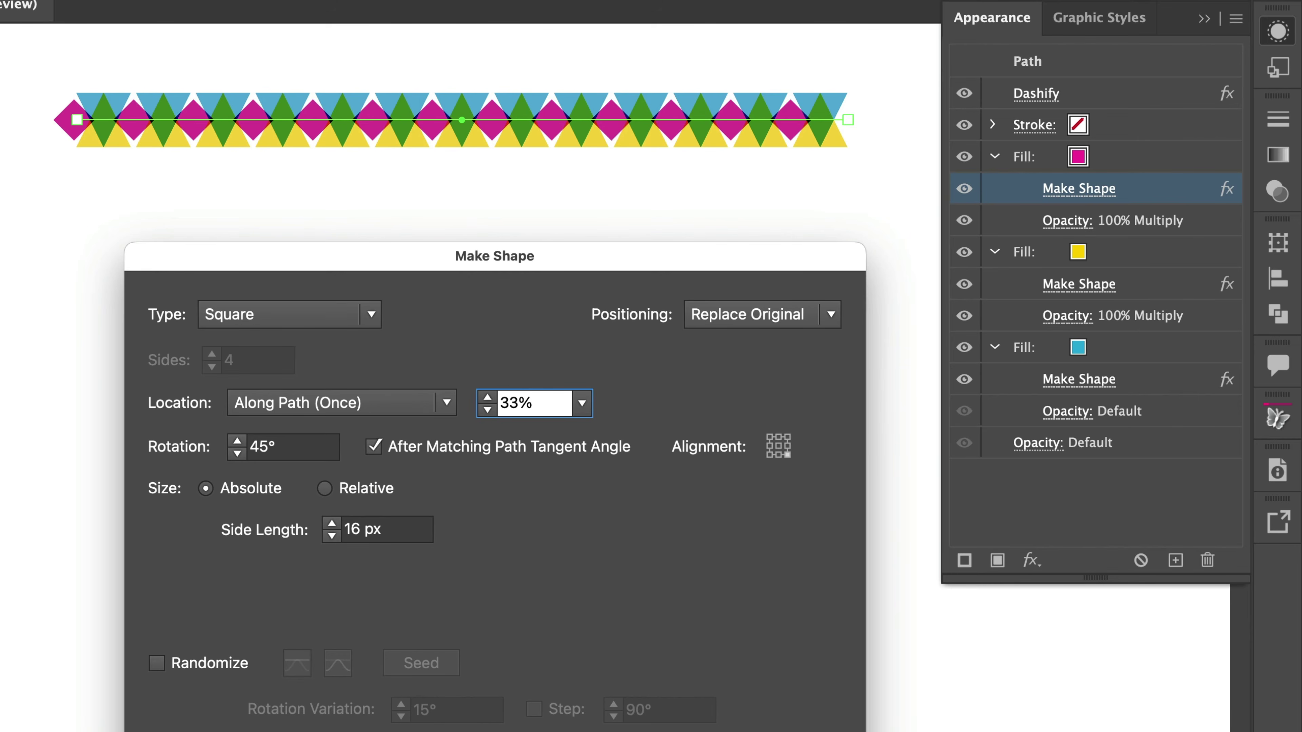
key(Return)
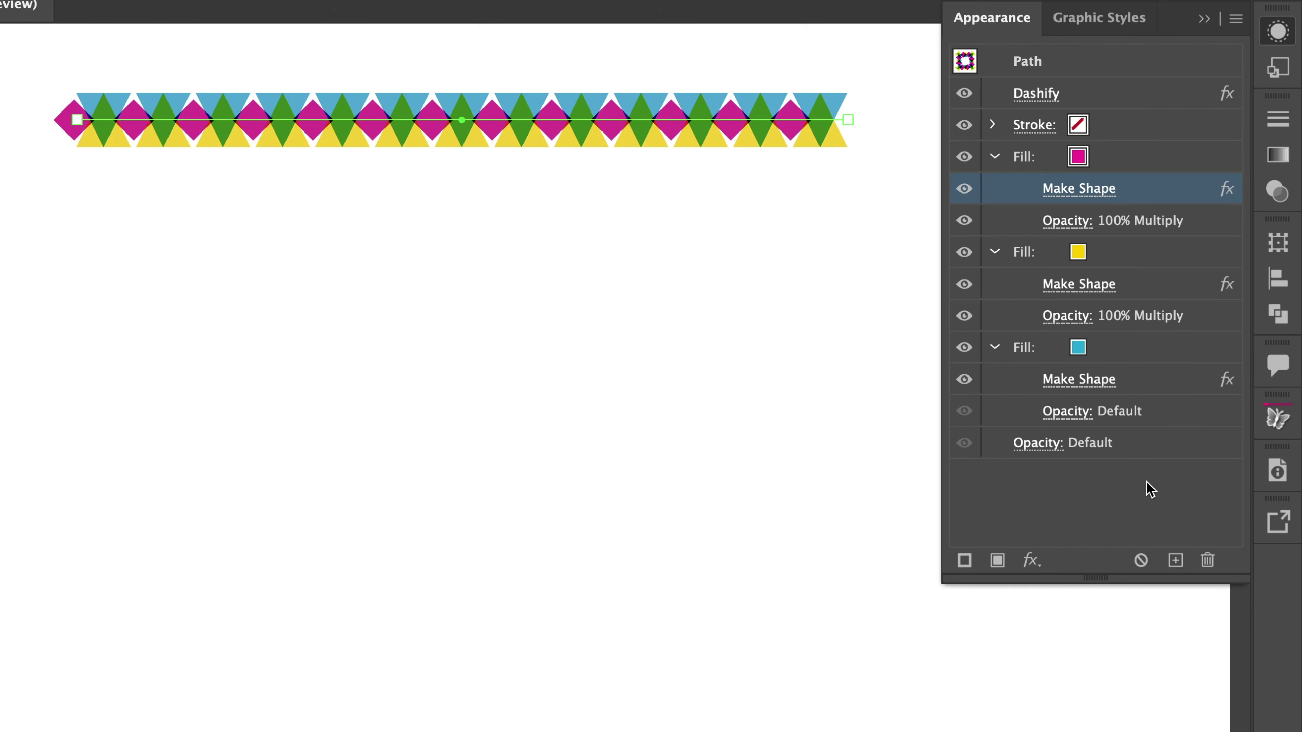
- Add a VectorScribe AG Corners effect to the whole path rather than to a single fill
click(1095, 514)
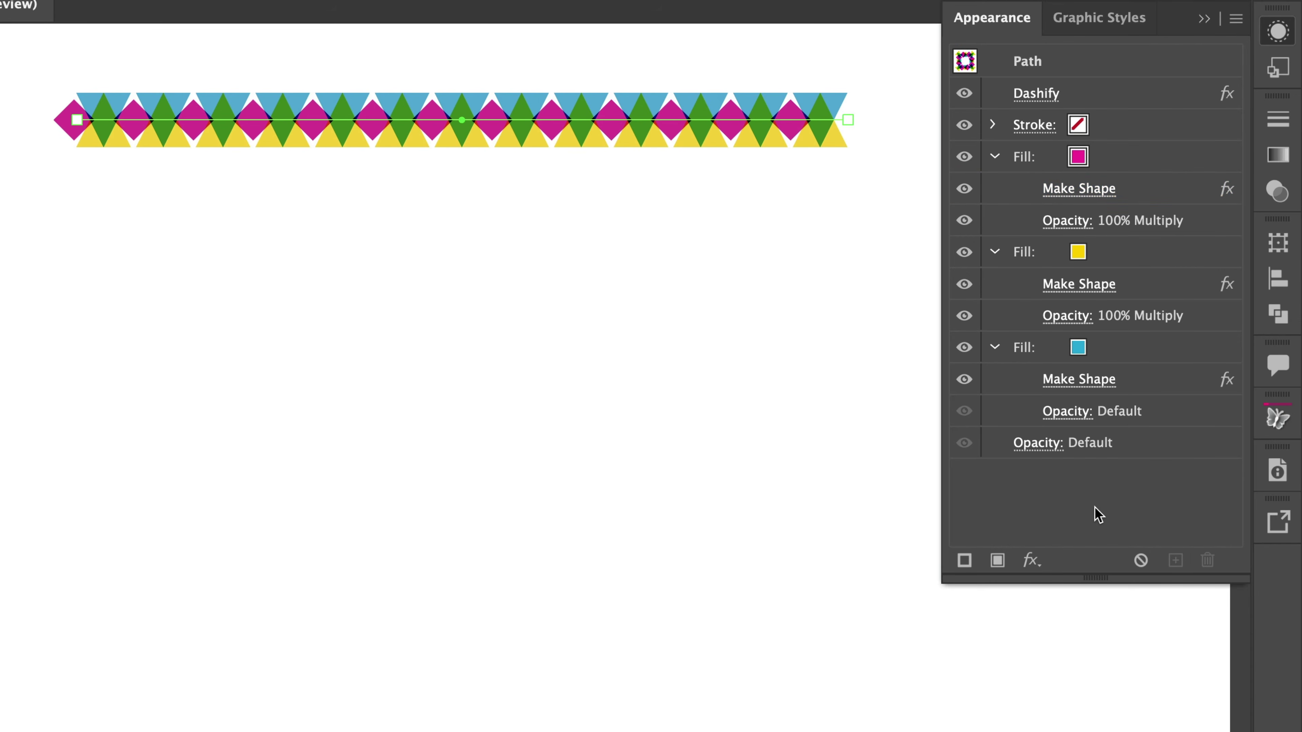
click(1031, 560)
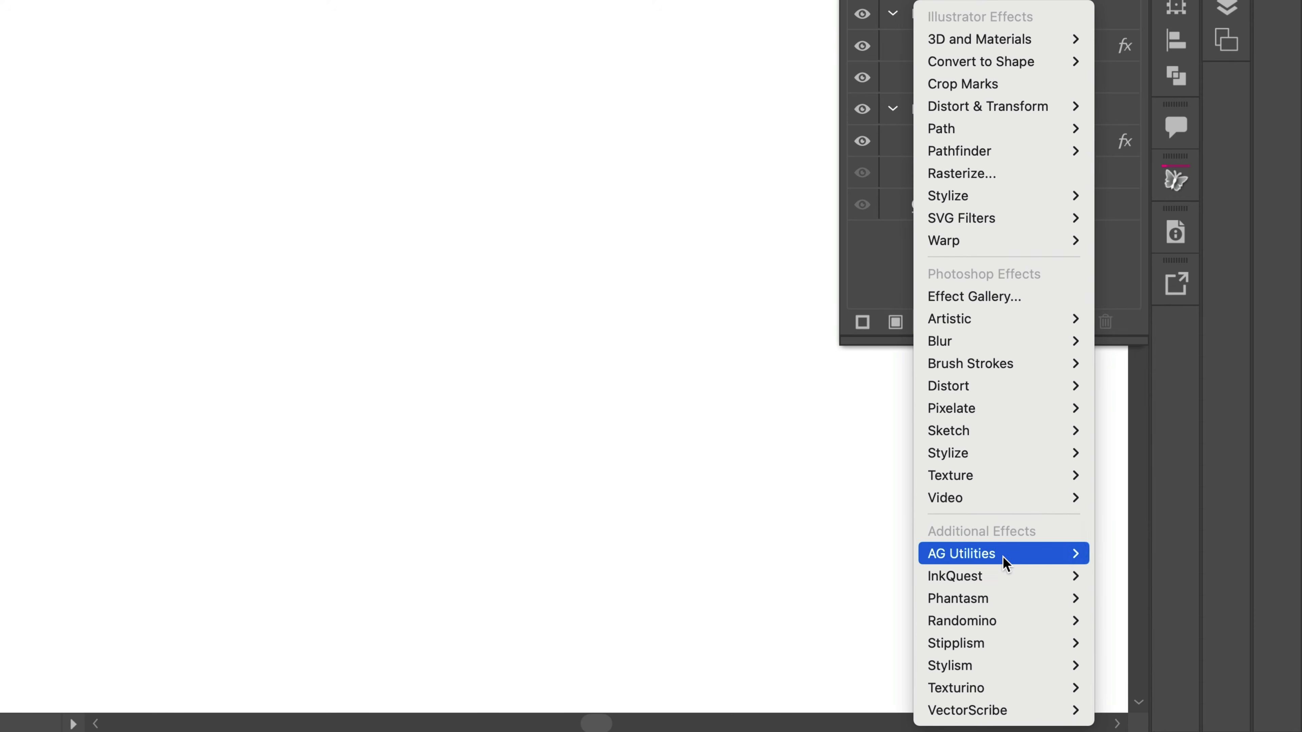
mouse_move(1007, 563)
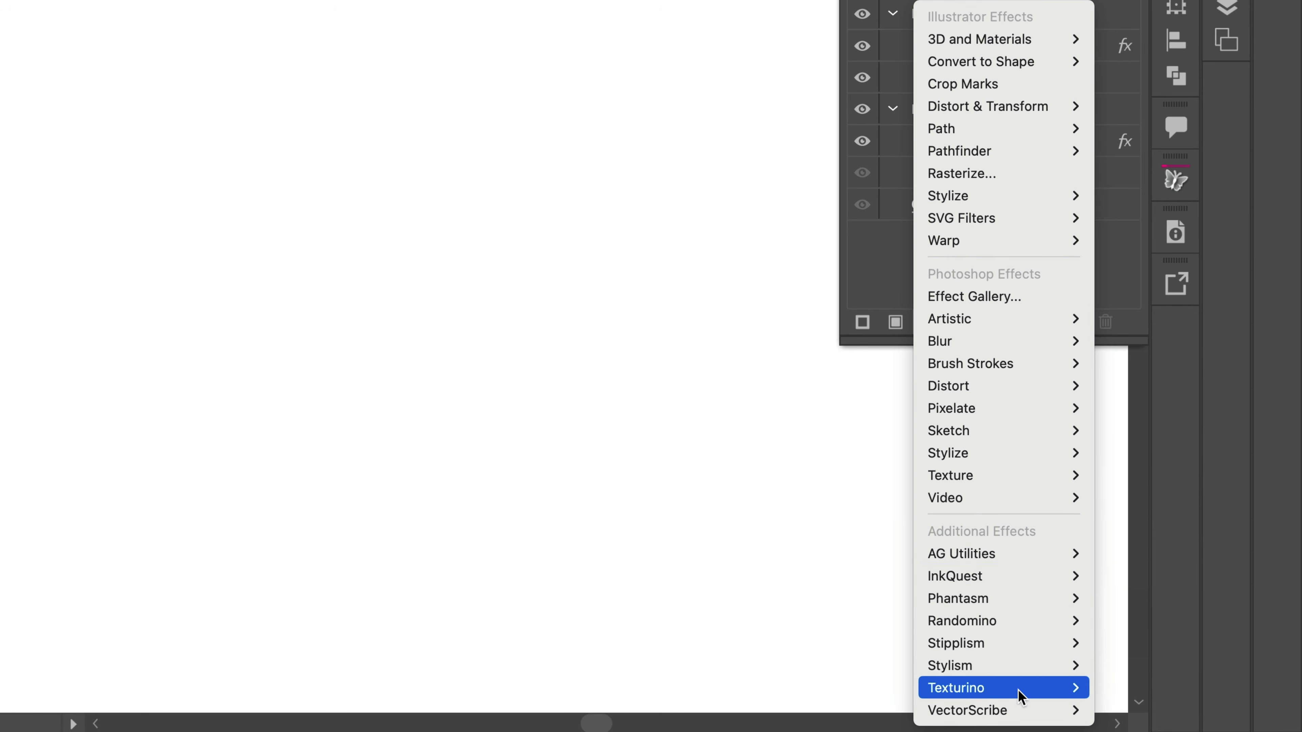
mouse_move(1021, 707)
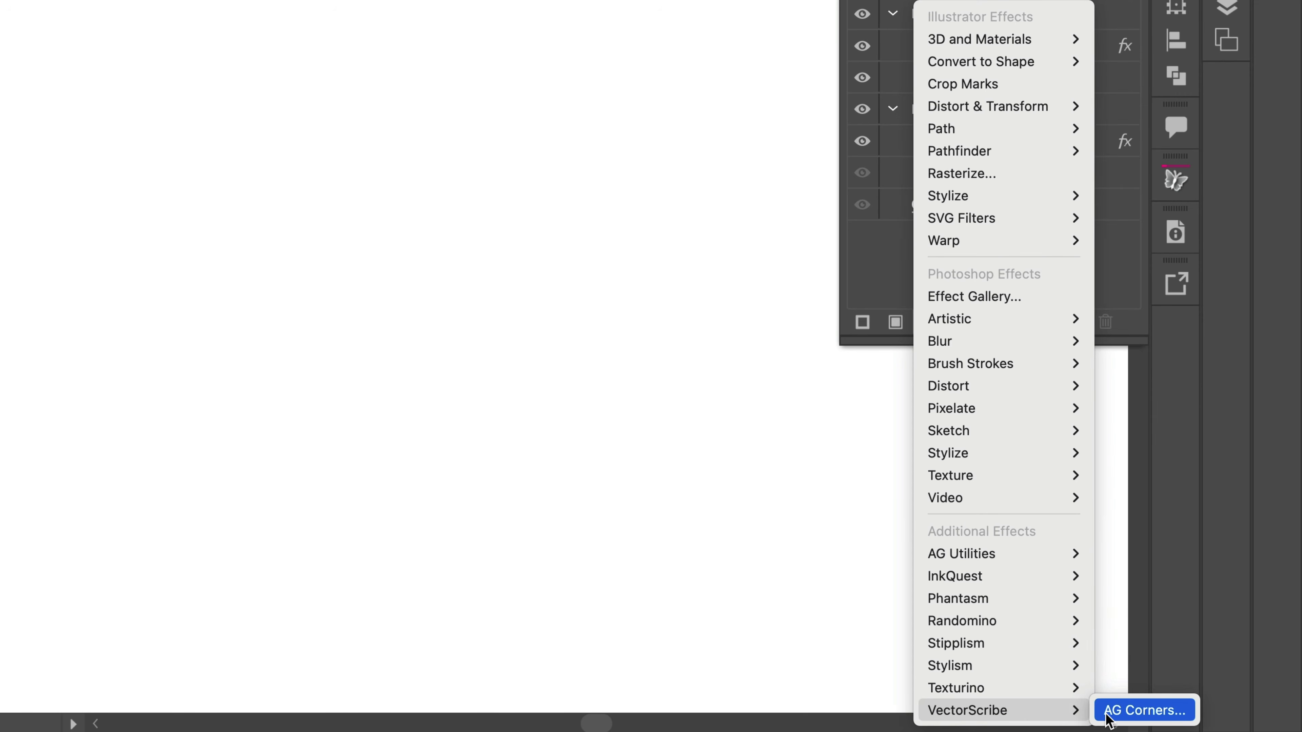
click(1137, 710)
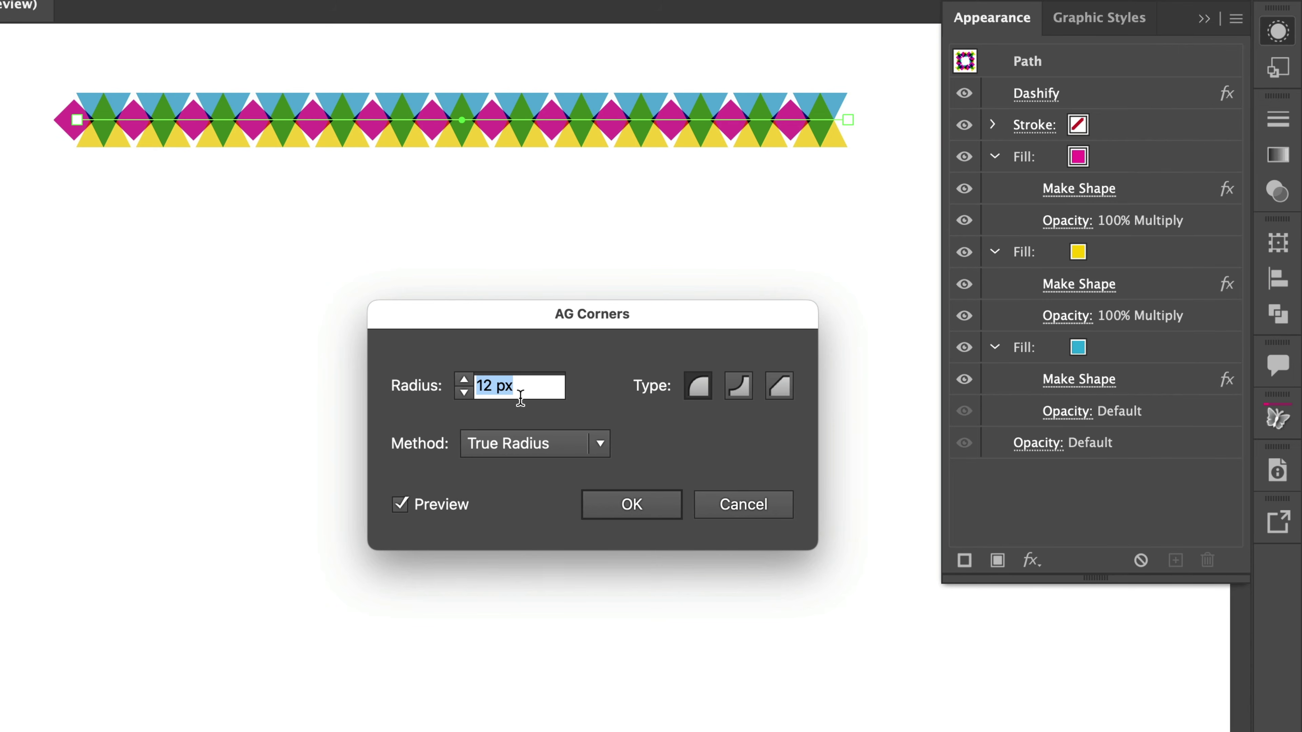
- Lower the radius of the AG Corners effect and apply it to the path
key(Down)
key(Down)
key(Down)
key(Down)
key(Down)
key(Down)
key(Down)
key(Down)
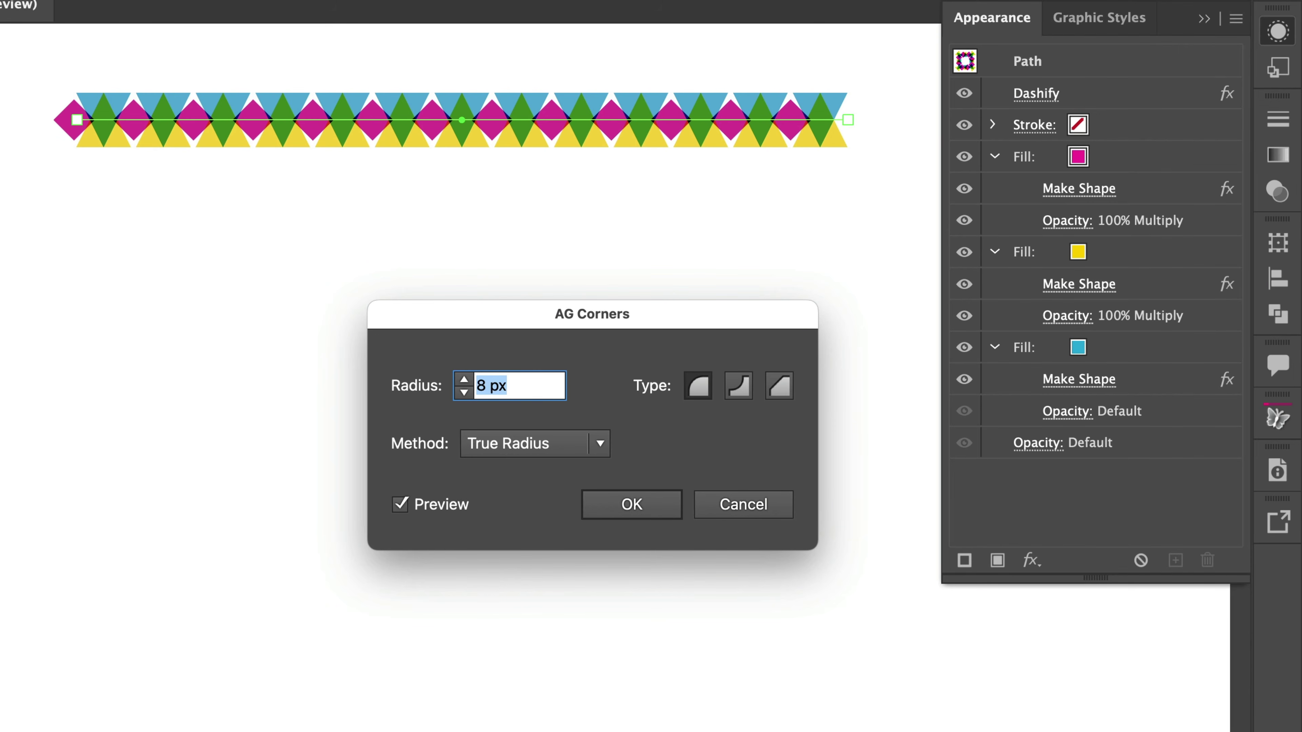
key(Down)
key(Down)
click(647, 509)
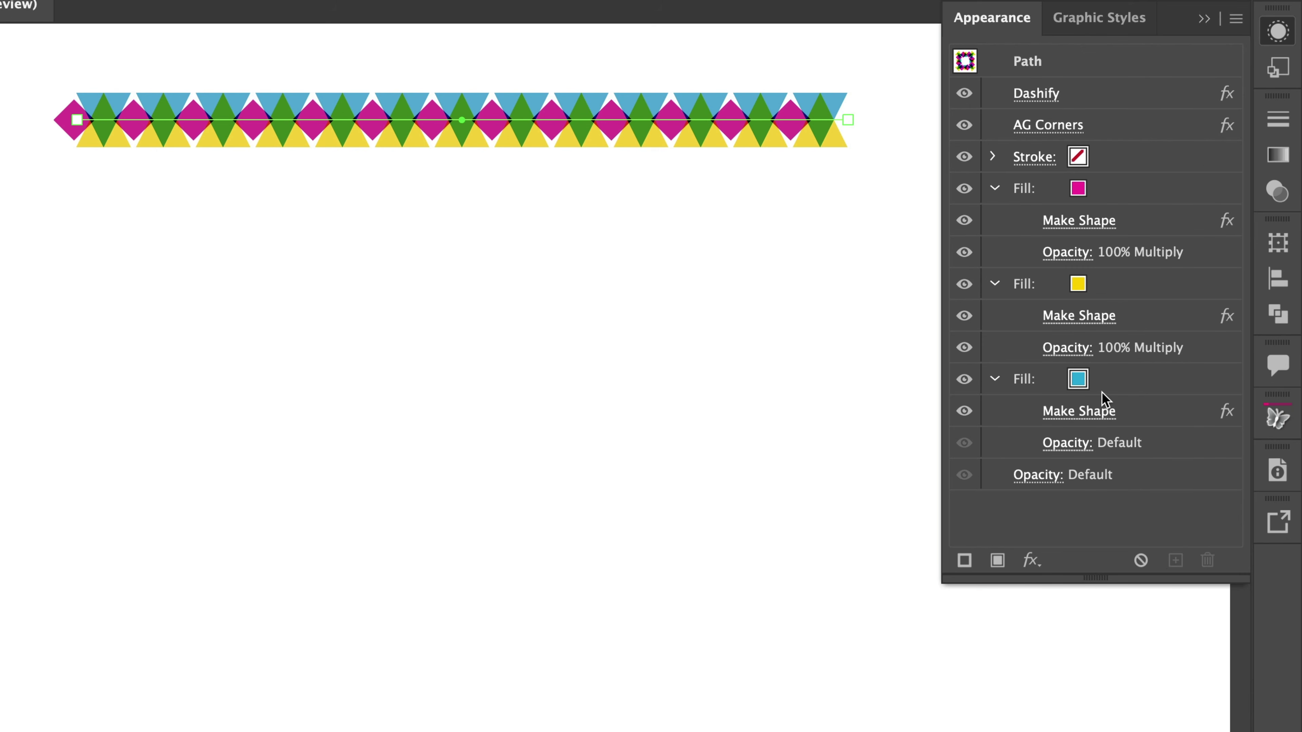
- Move the AG Corners effect below all three fills in the appearance stack and deselect the line to view it
click(1122, 132)
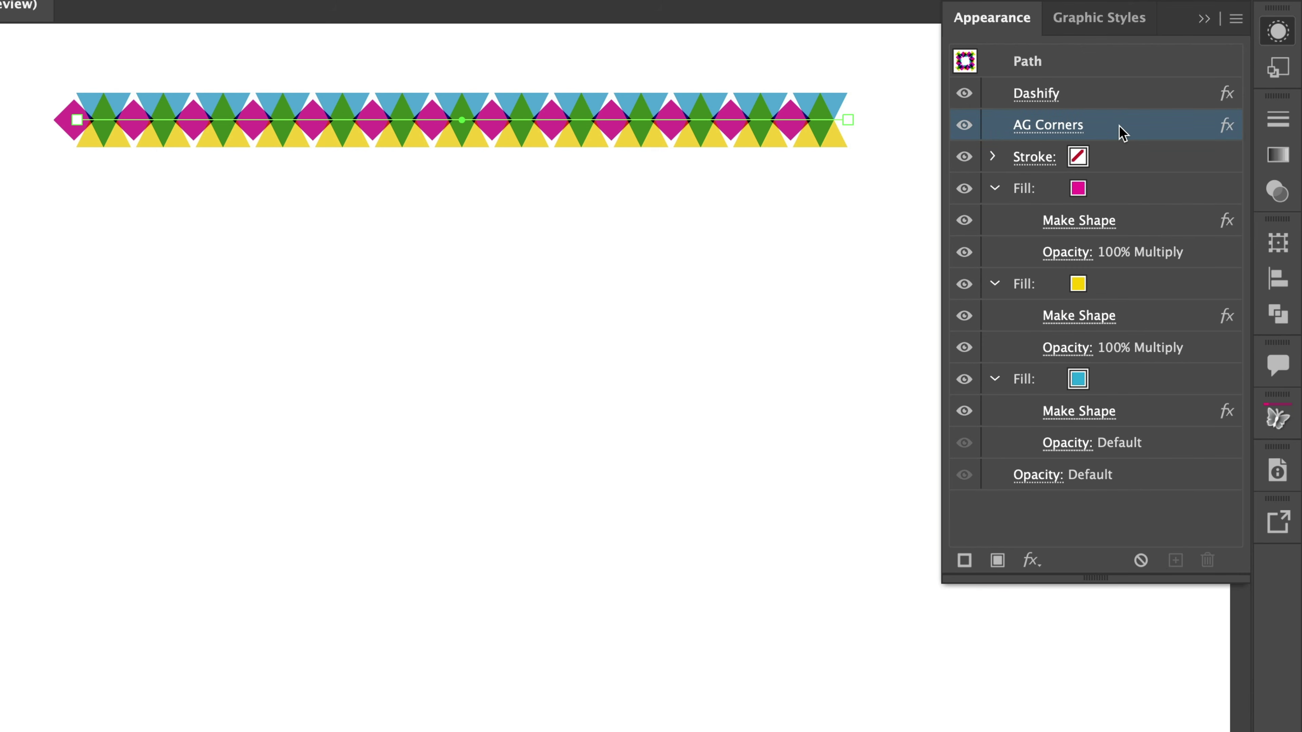
drag(1122, 133, 1159, 466)
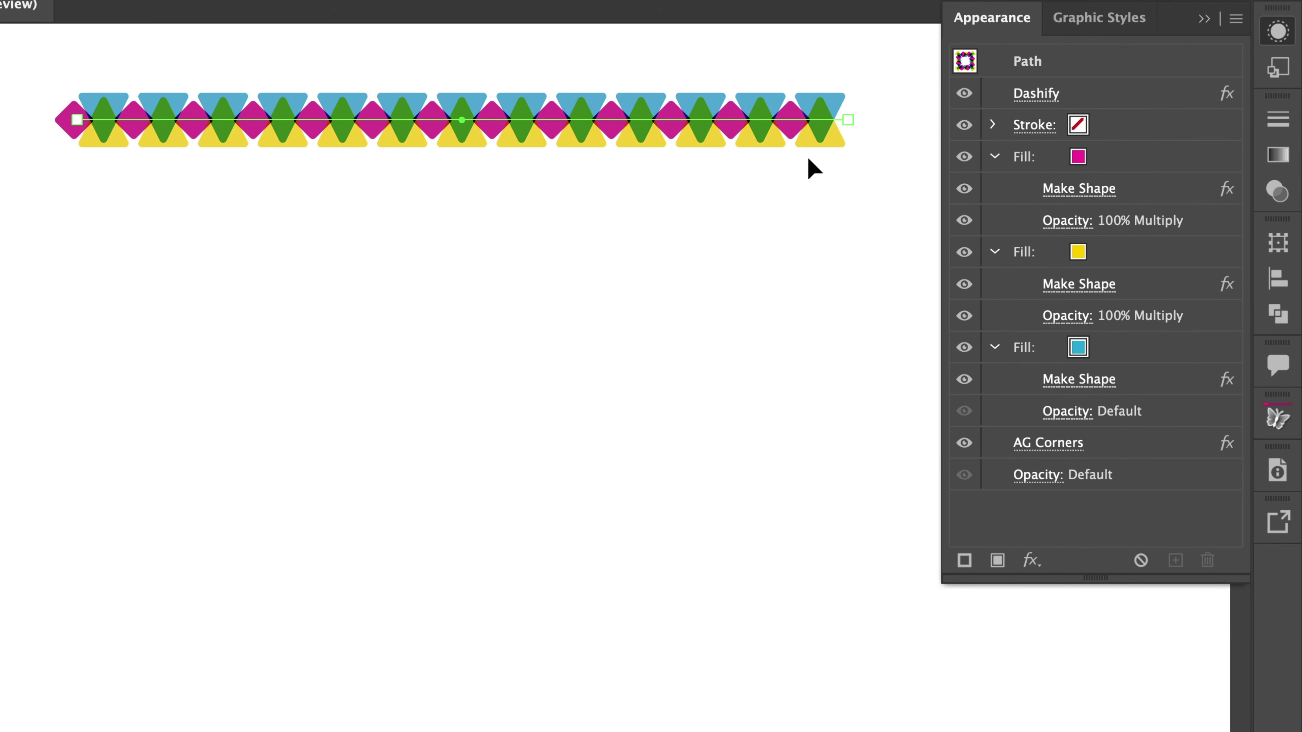
click(819, 243)
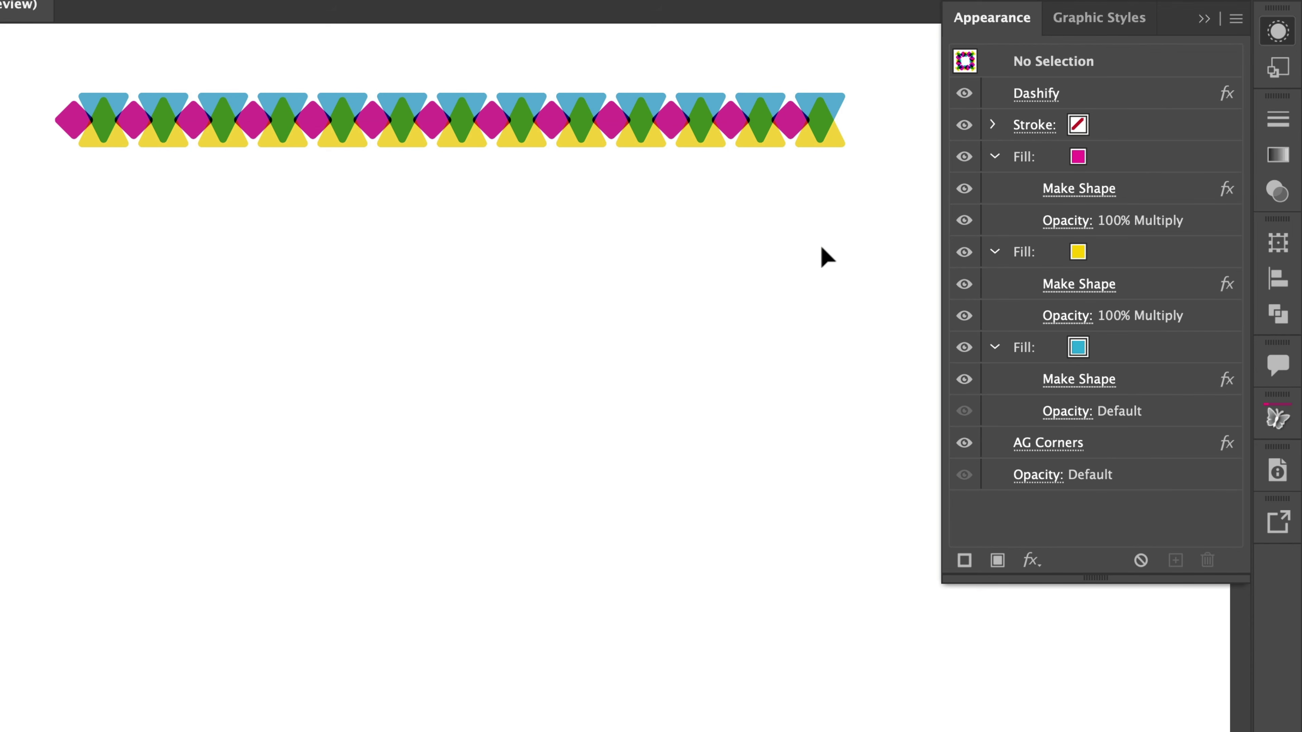
- Save the patterned line's appearance as a new graphic style
click(791, 131)
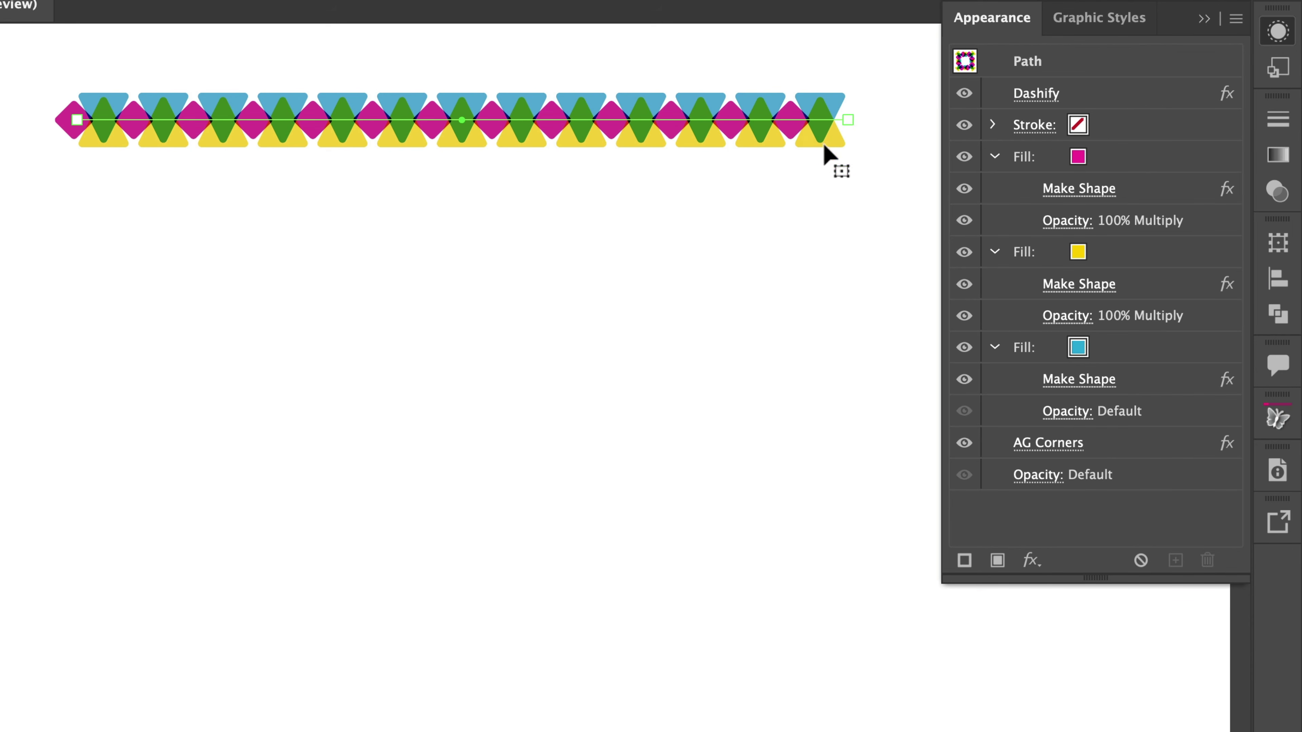
click(1148, 25)
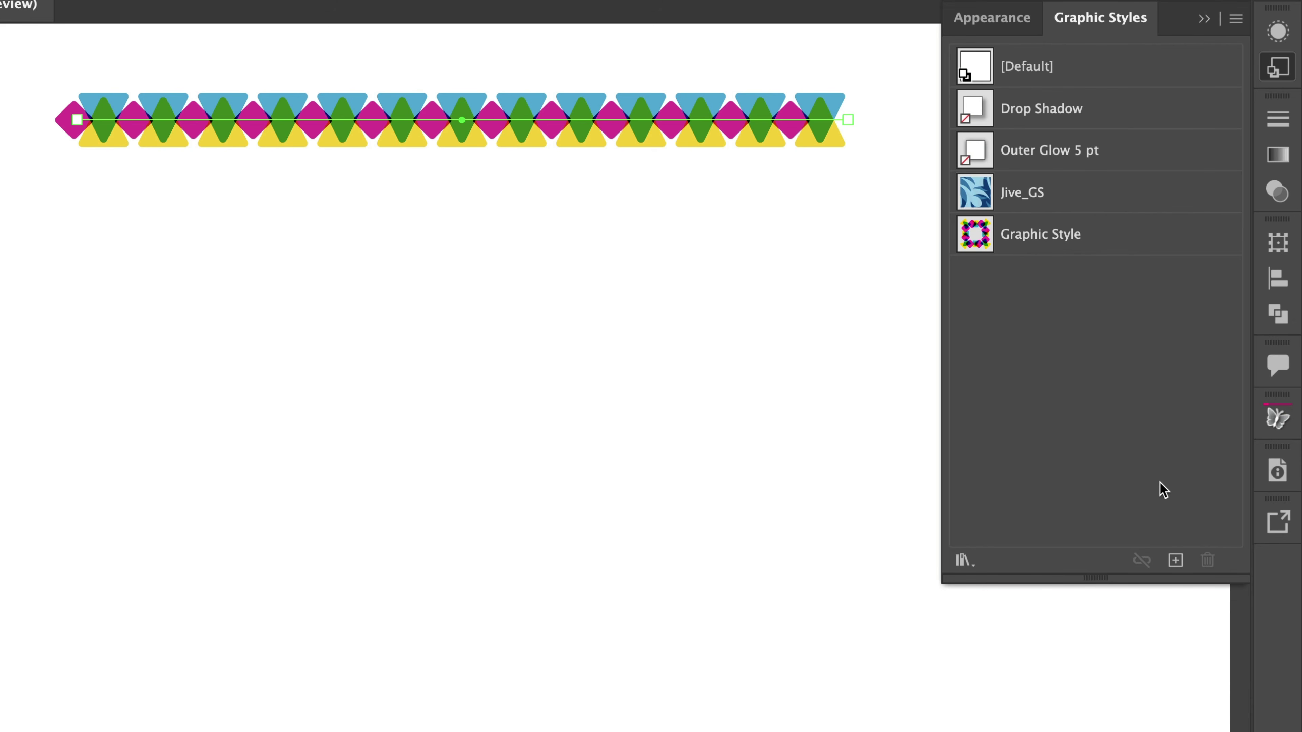
click(1176, 560)
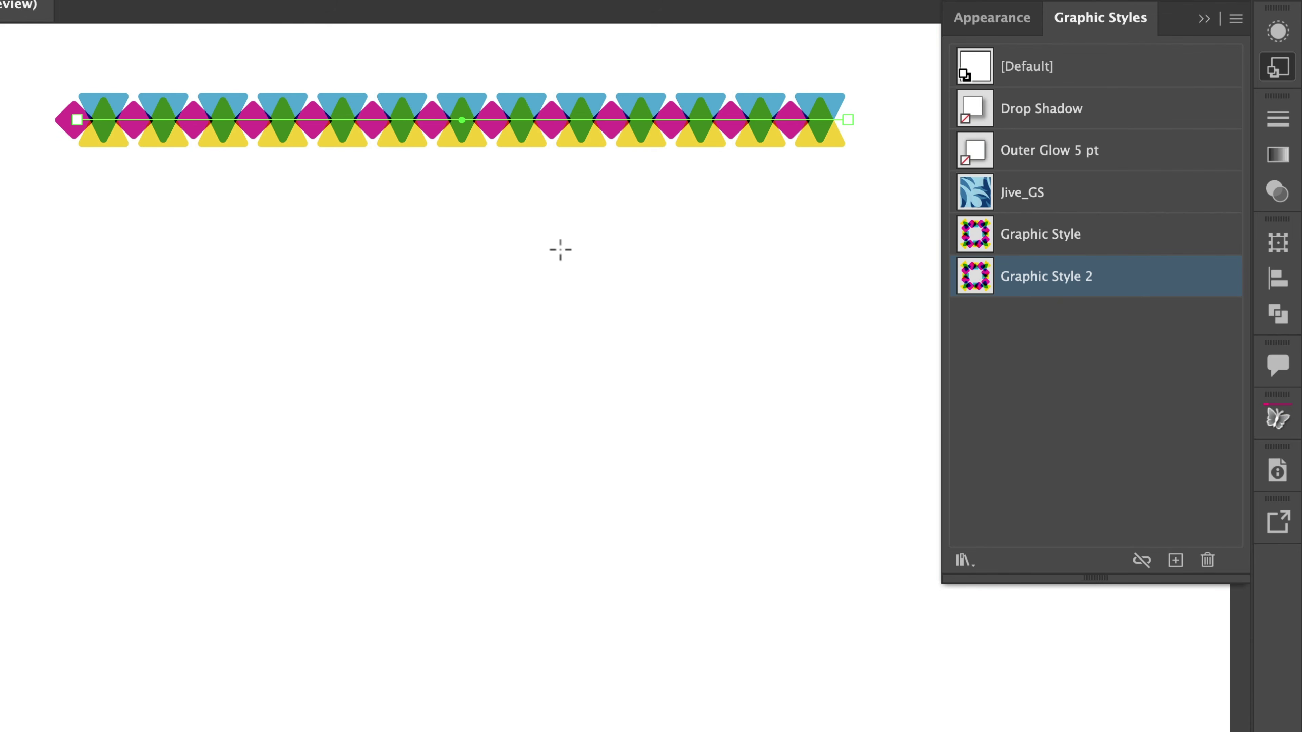
- Draw a large circle below the line, apply Graphic Style 2 to it and deselect it
drag(552, 240, 847, 514)
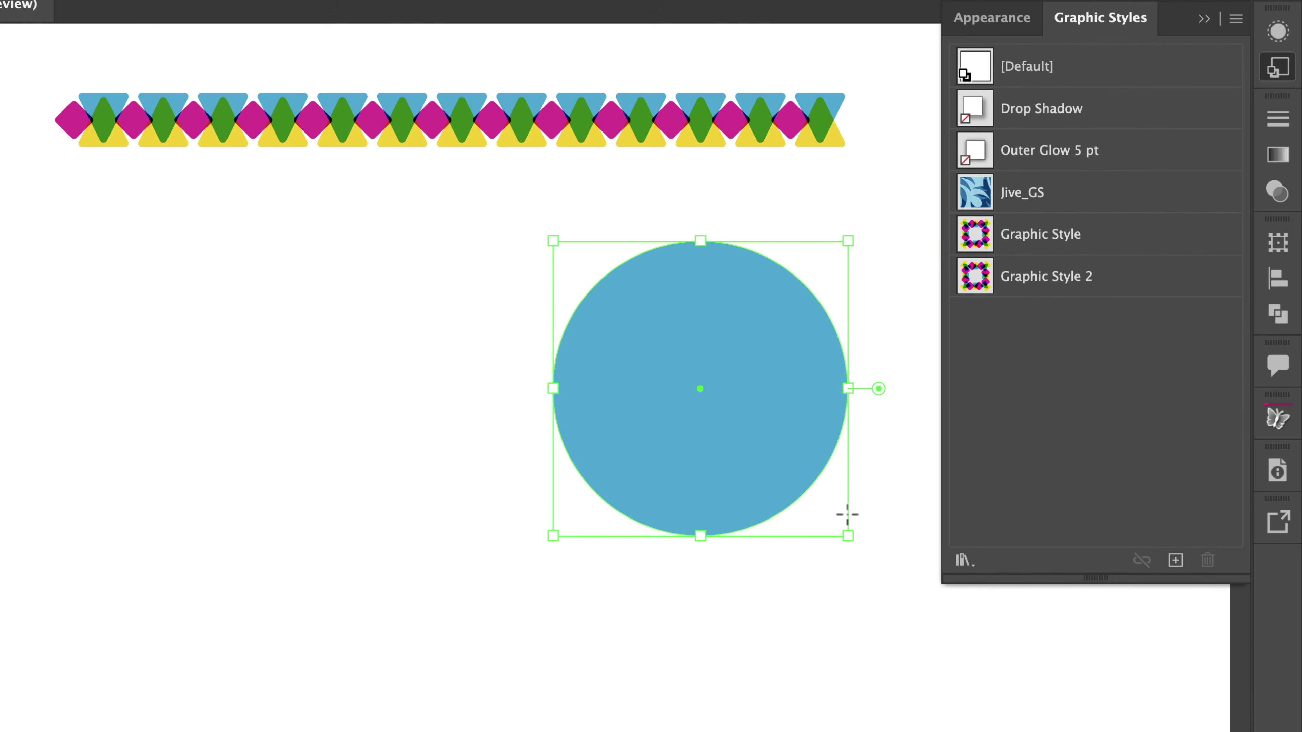
click(1106, 283)
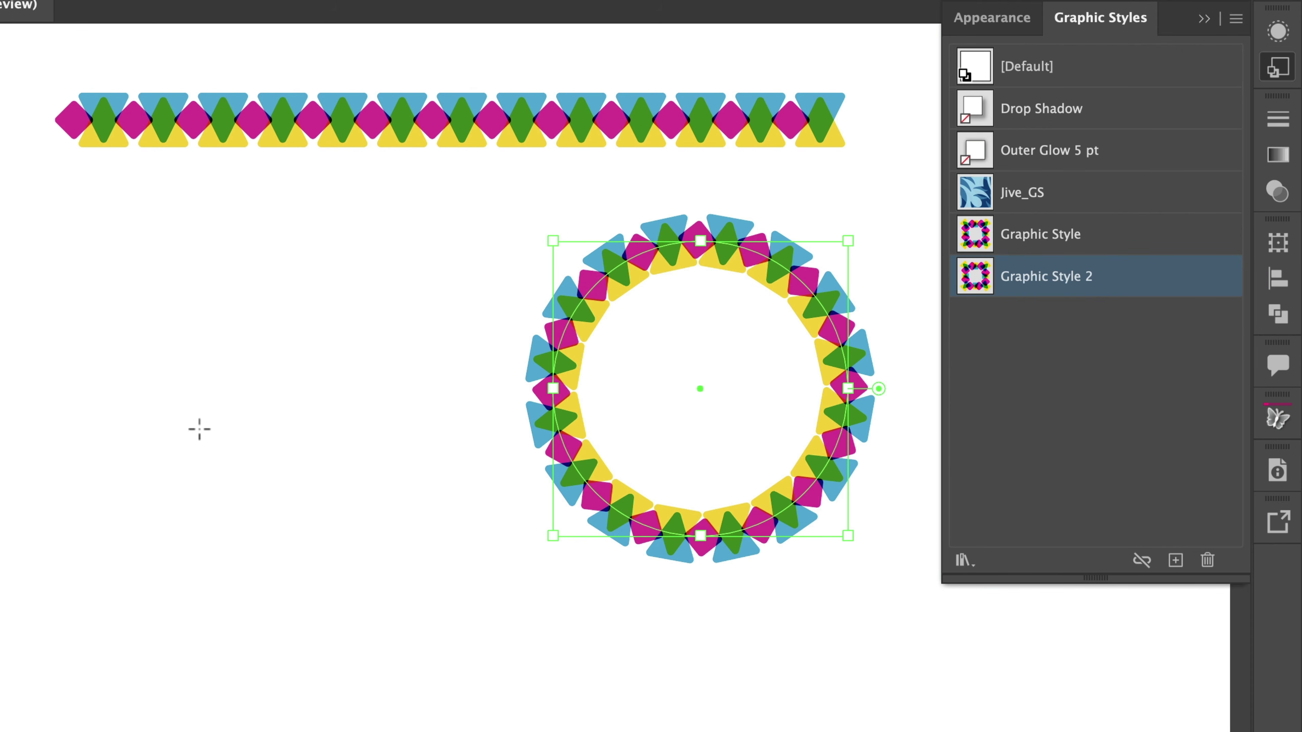
key(super+shift+a)
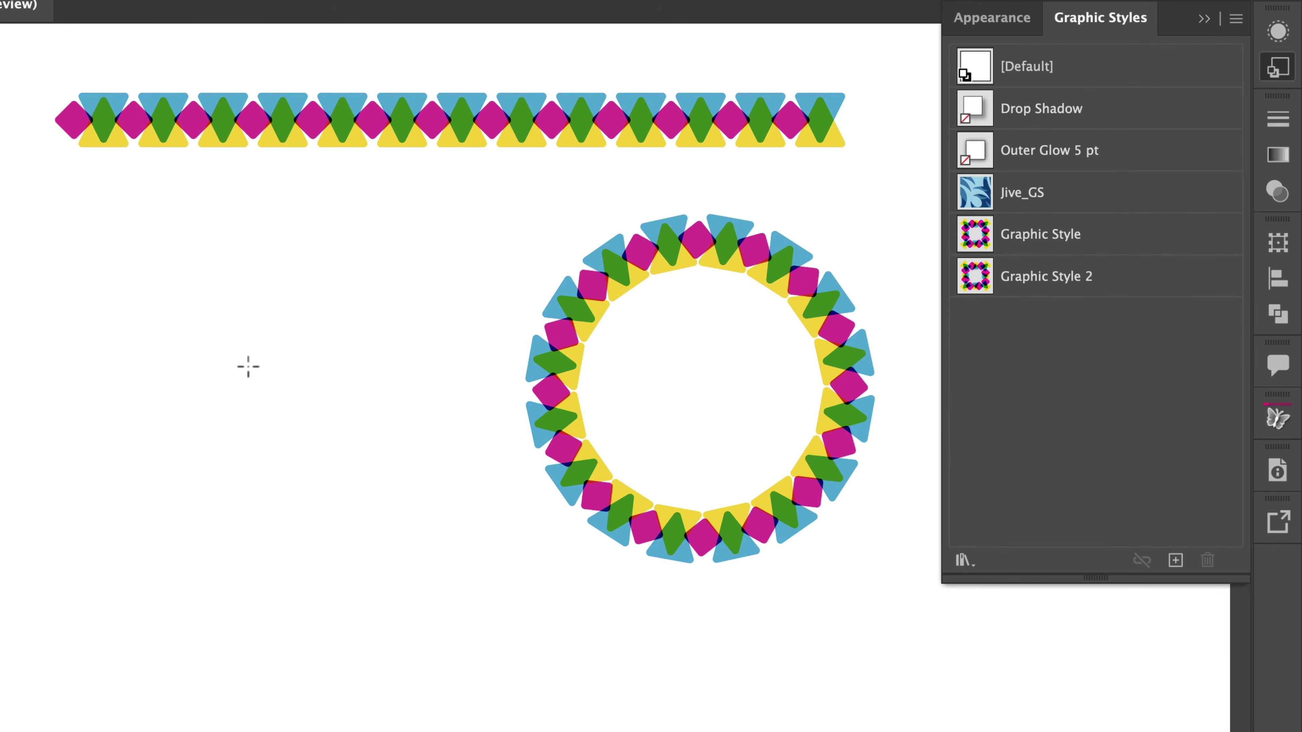
- Draw an eight-pointed star beside the circle with Graphic Style 2 applied, and return to the style's appearance attributes
drag(245, 365, 342, 501)
click(1161, 278)
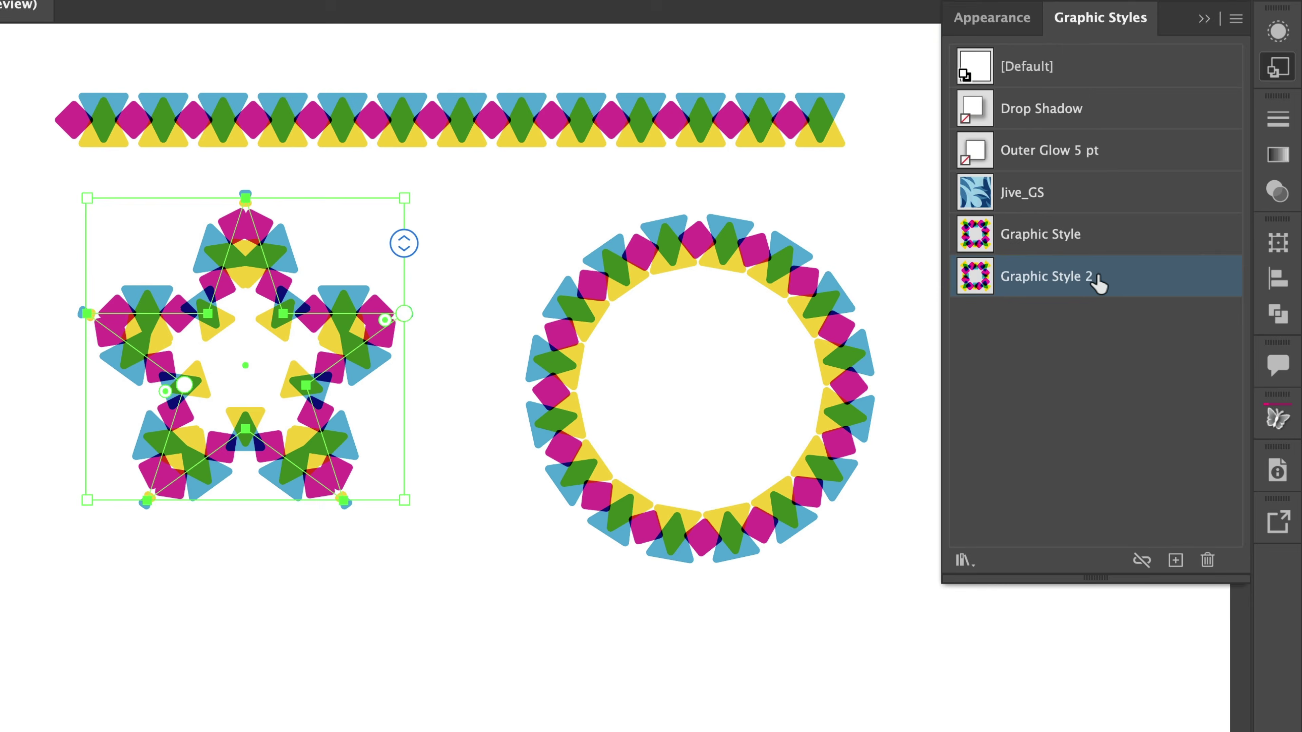
drag(404, 244, 405, 295)
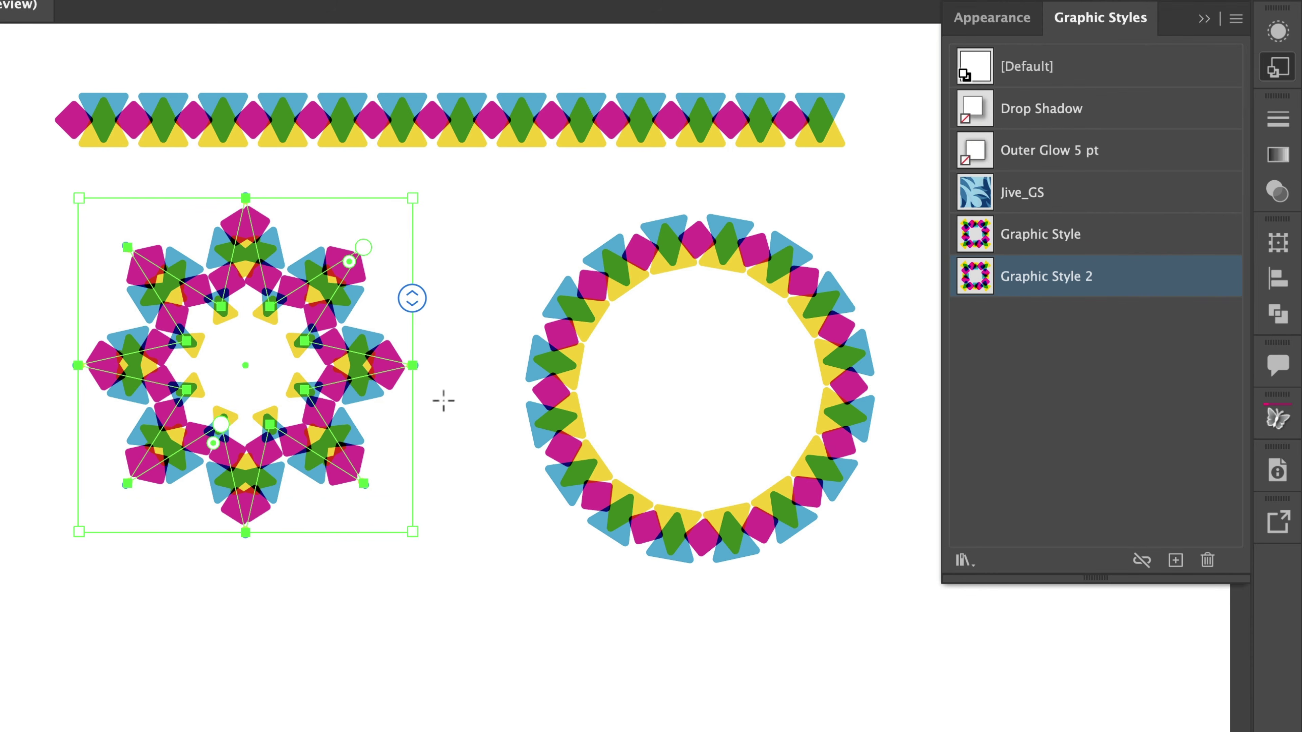
key(v)
click(451, 427)
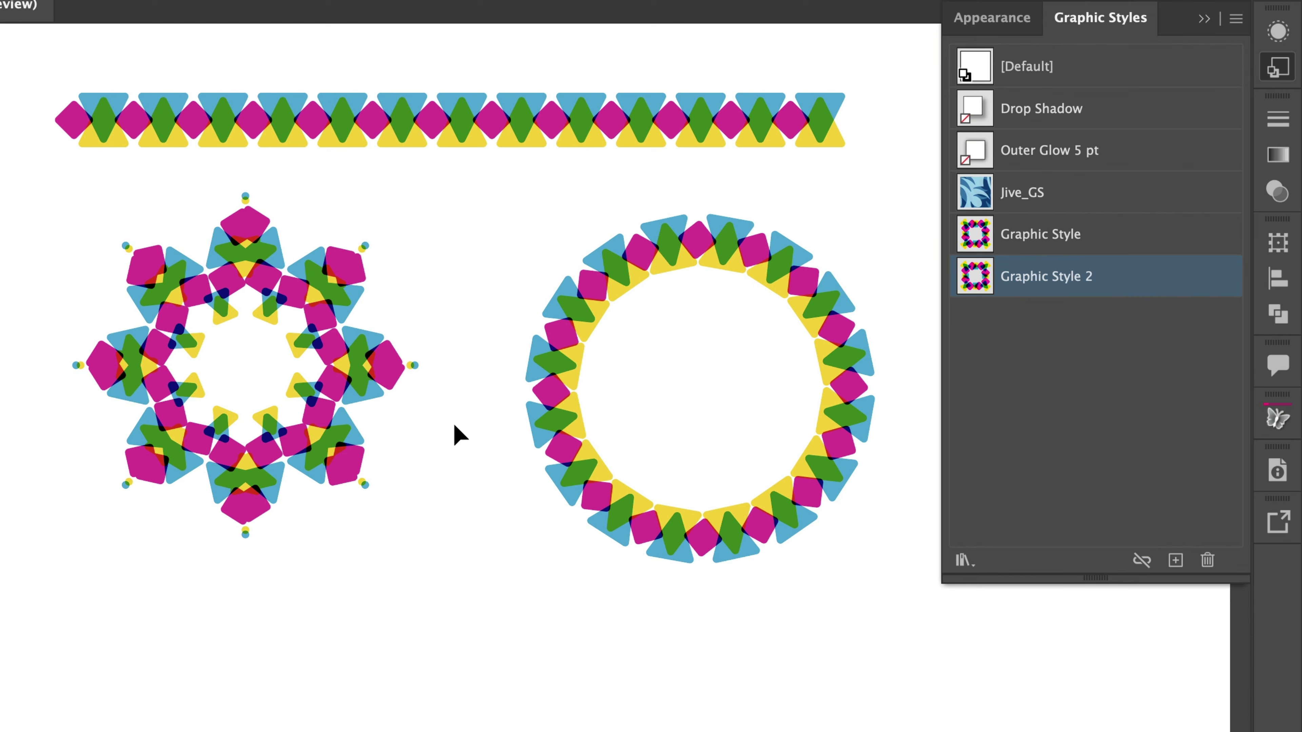
click(1005, 19)
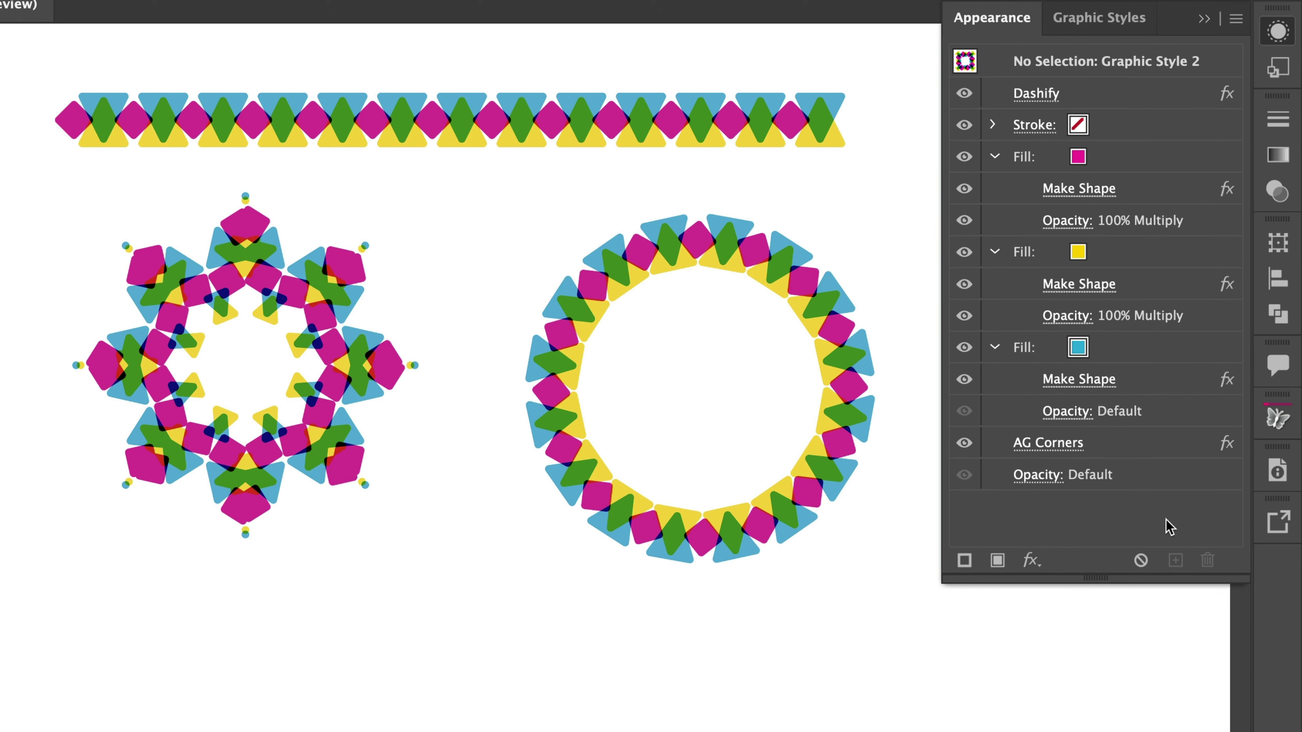